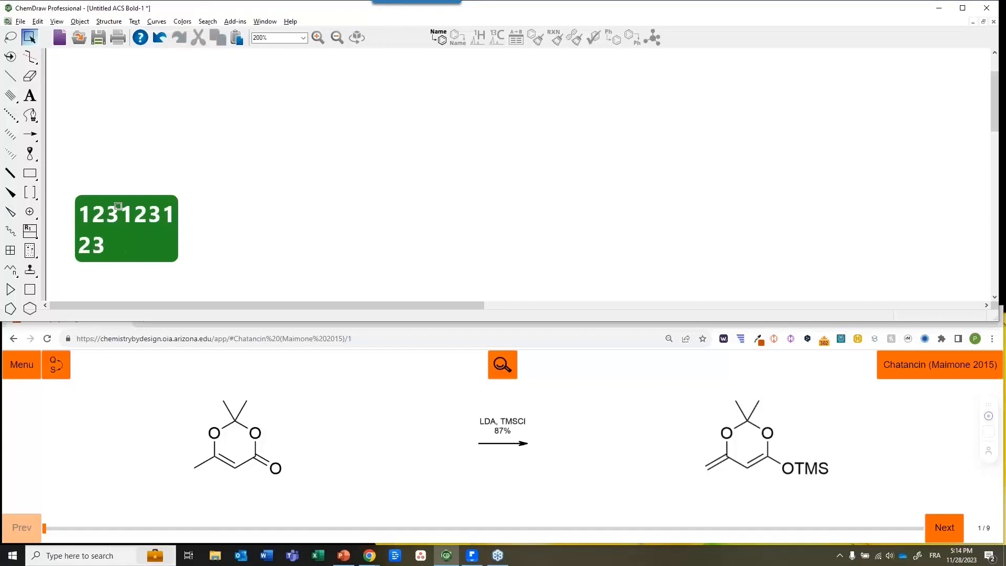
Type 3xcvjg into the new ChemDraw document beside the Chatancin reaction reference
text(xcvjg)
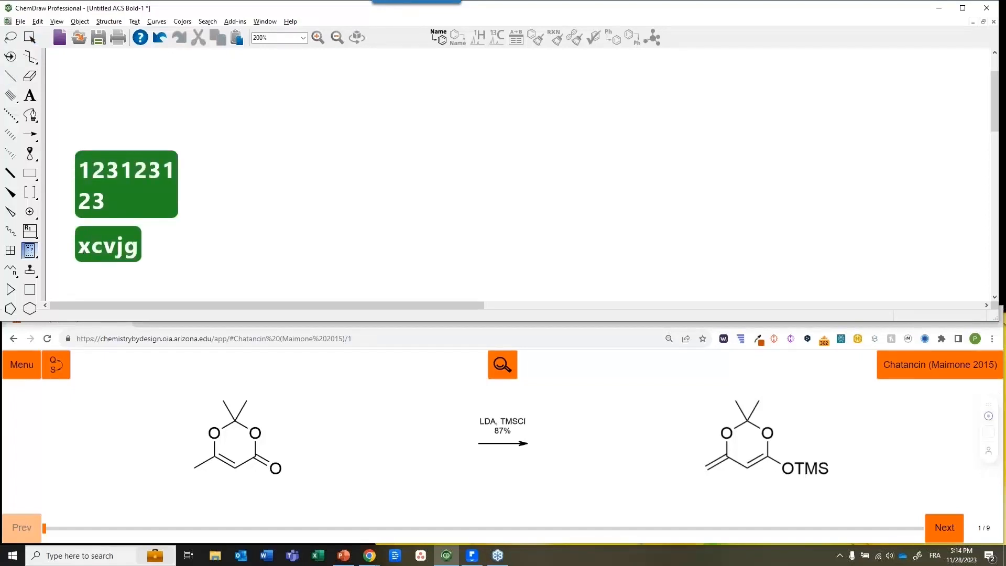
key(Up)
key(Down)
key(Up)
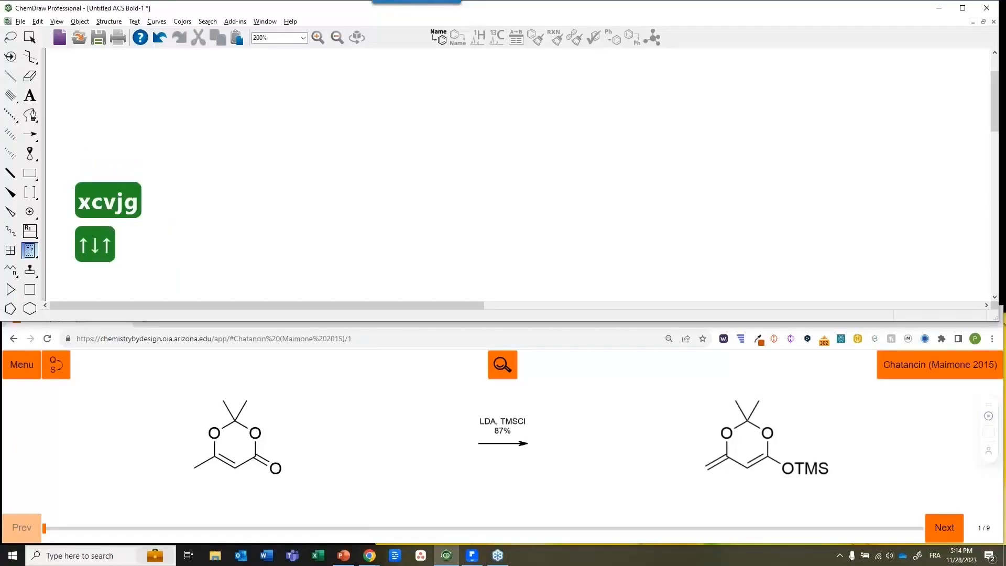
key(Down)
key(Up)
key(Down)
key(Left)
key(Right)
key(Left)
key(Right)
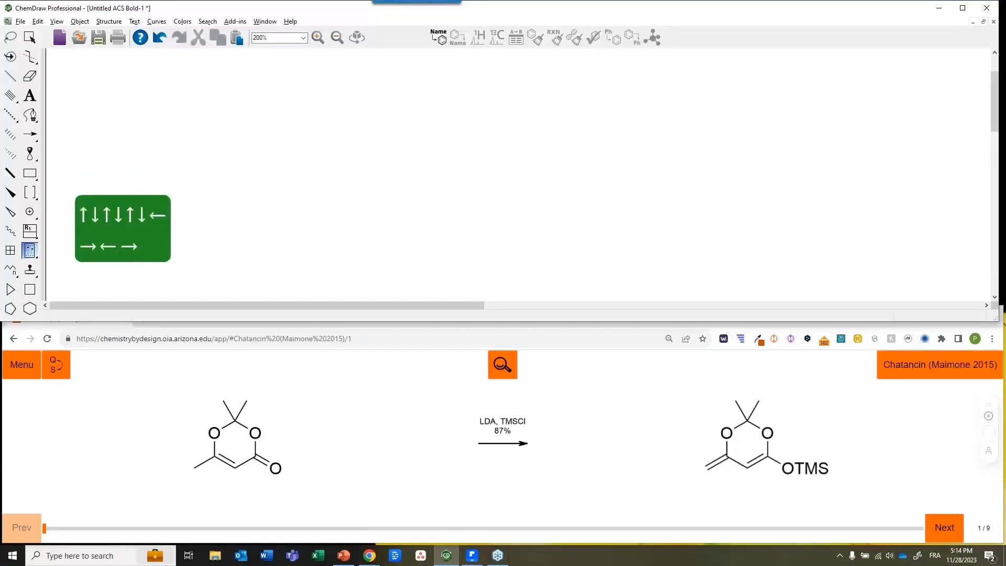
key(shift+Right)
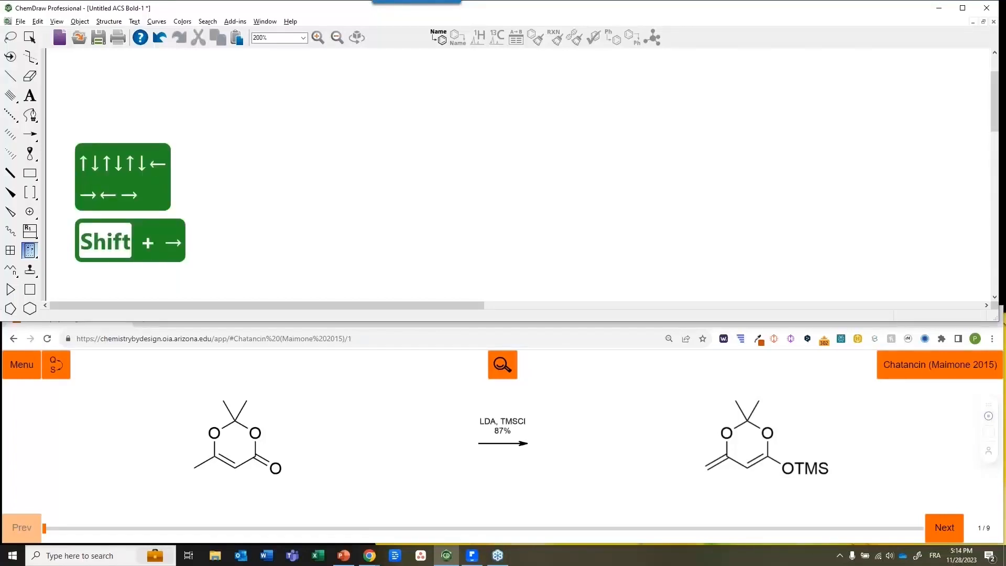
key(shift+Down)
key(shift+Up)
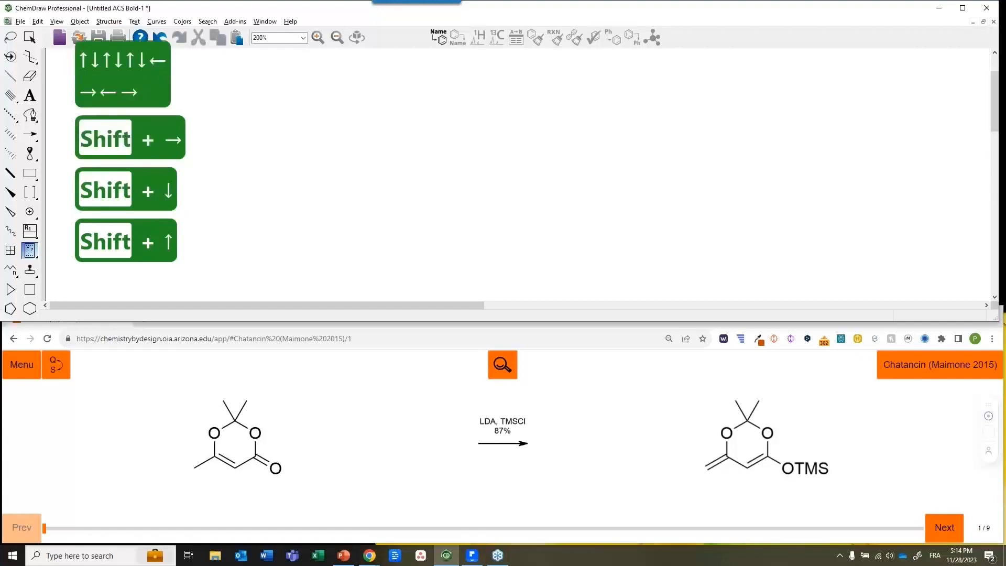
Draw one solid single bond on the empty canvas, then return to selection mode
click(30, 40)
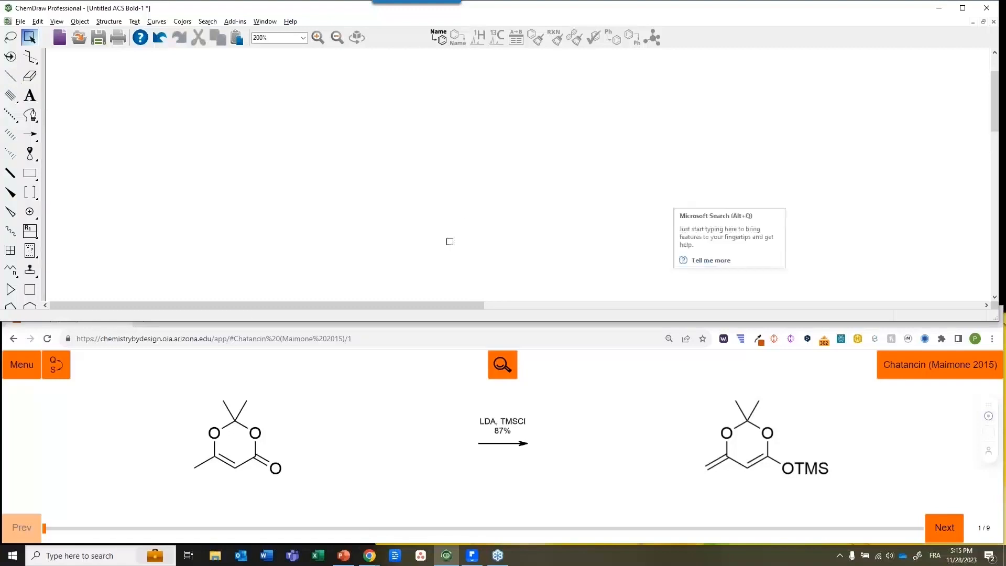
click(12, 78)
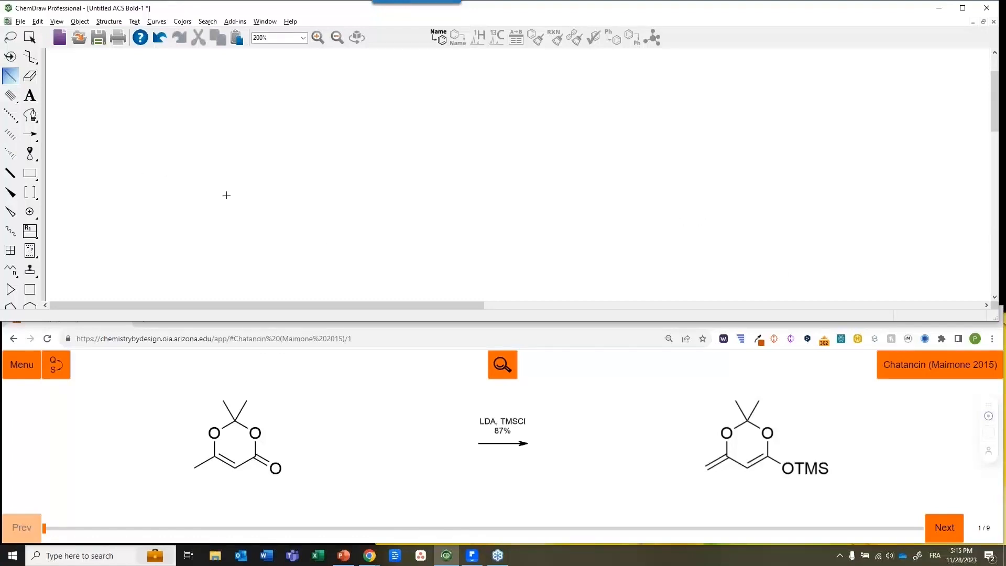
click(202, 178)
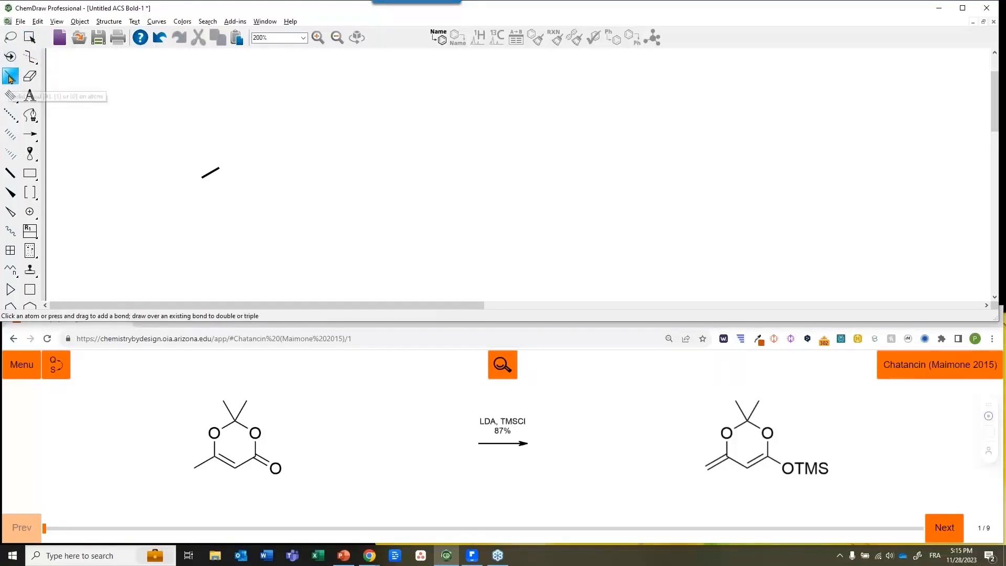
key(space)
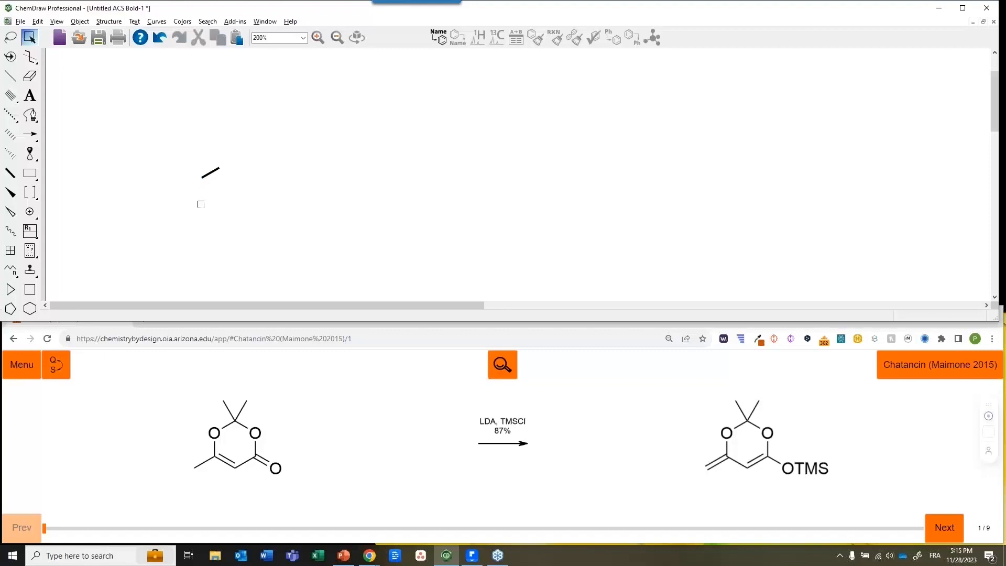
key(Right)
key(Right)
key(Left)
key(Left)
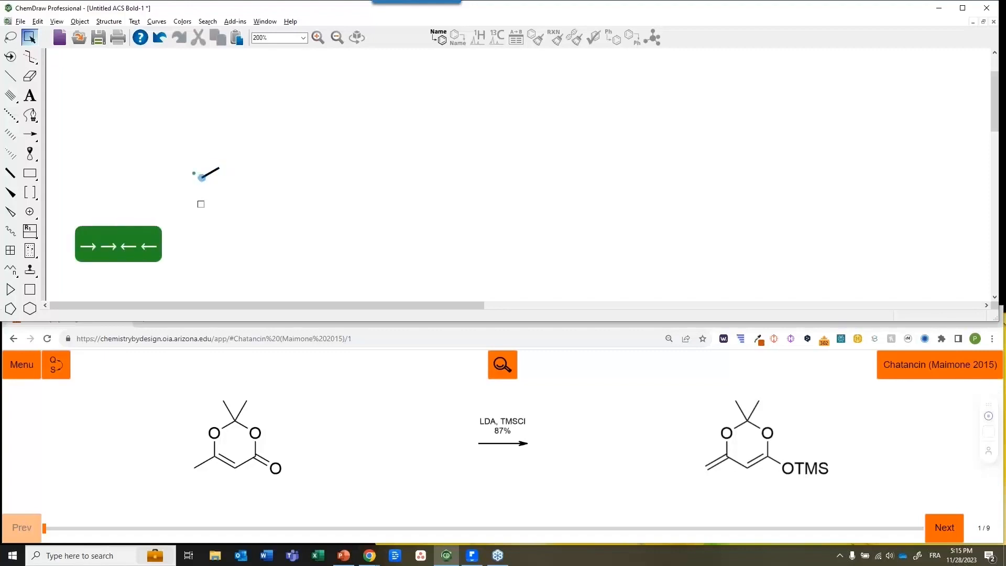
key(Right)
key(Right)
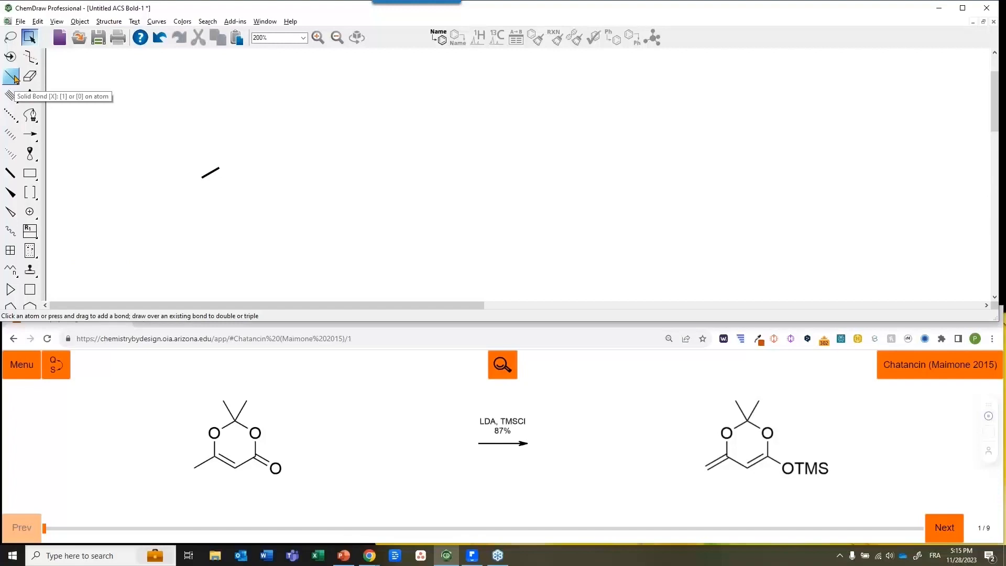
drag(192, 102, 443, 153)
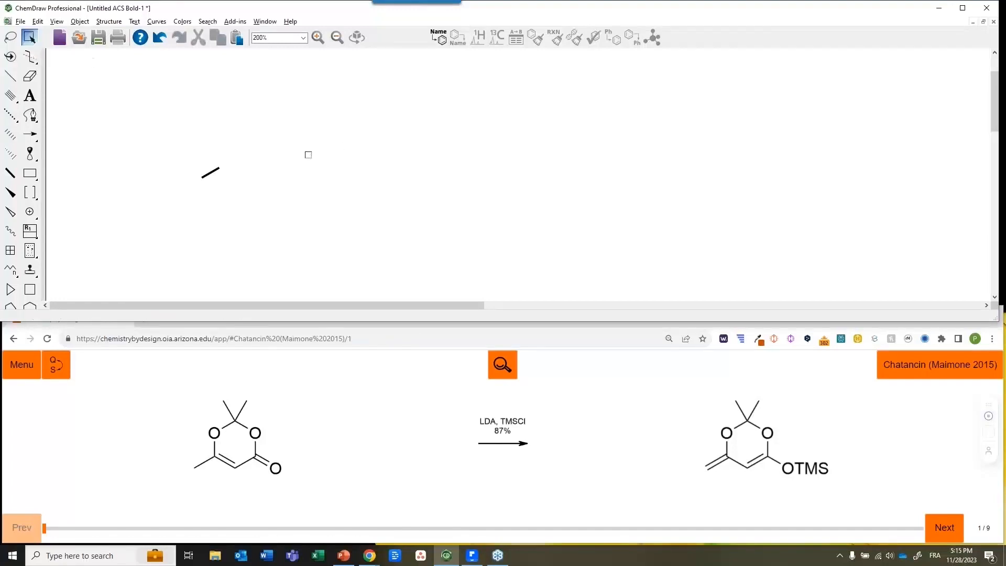
drag(243, 110, 367, 191)
key(Left)
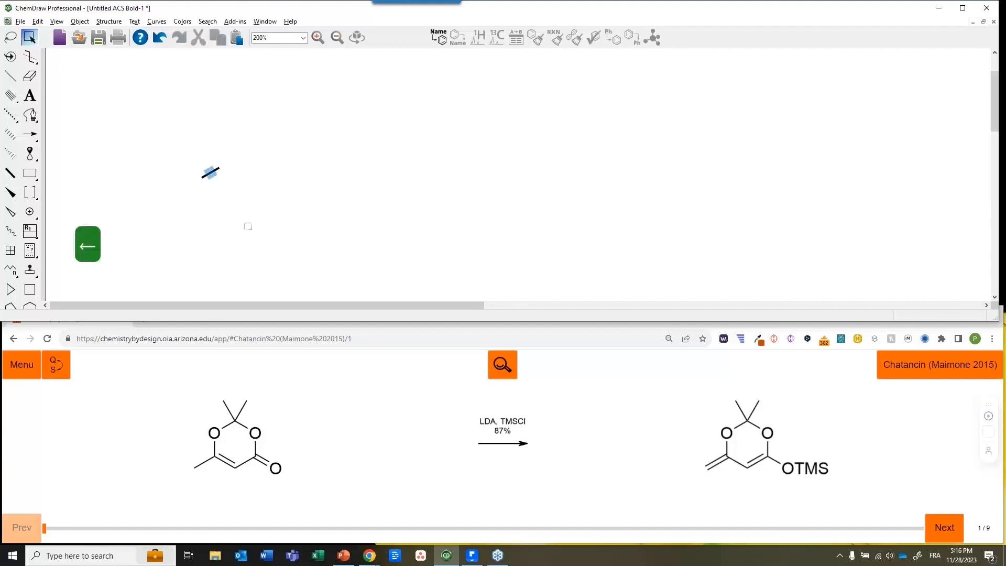
key(Left)
key(Right)
key(Right)
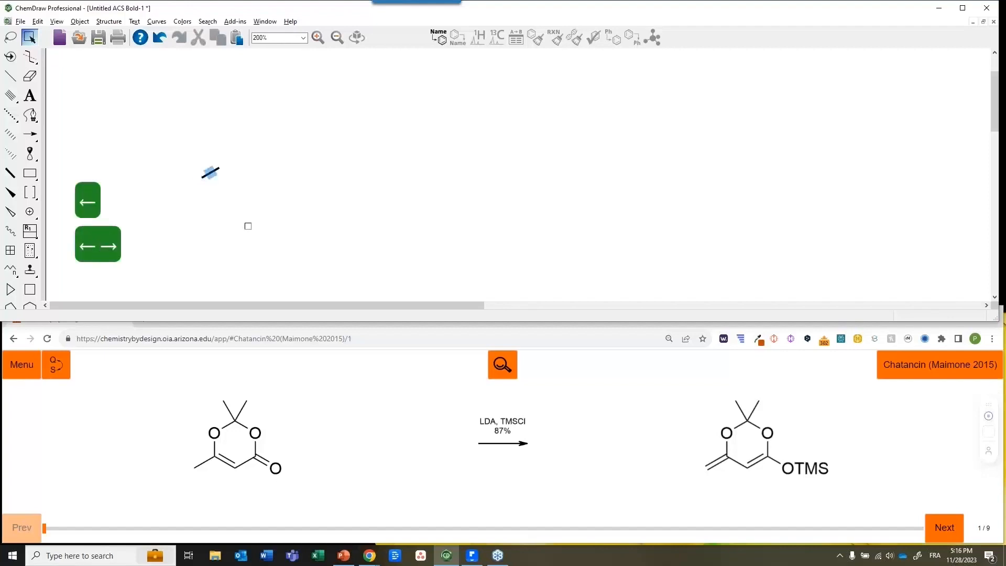
key(Left)
key(Left)
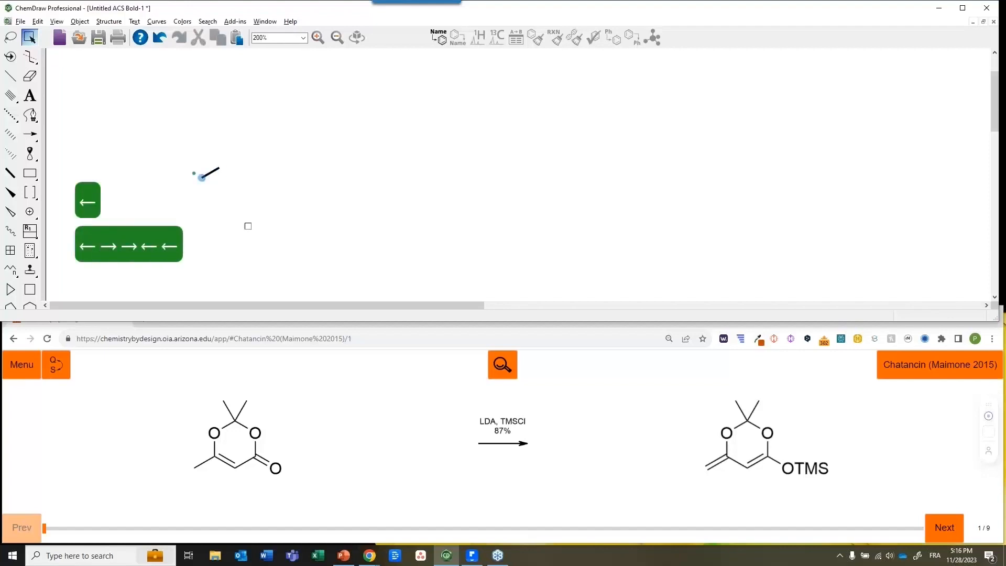
key(Right)
key(Right)
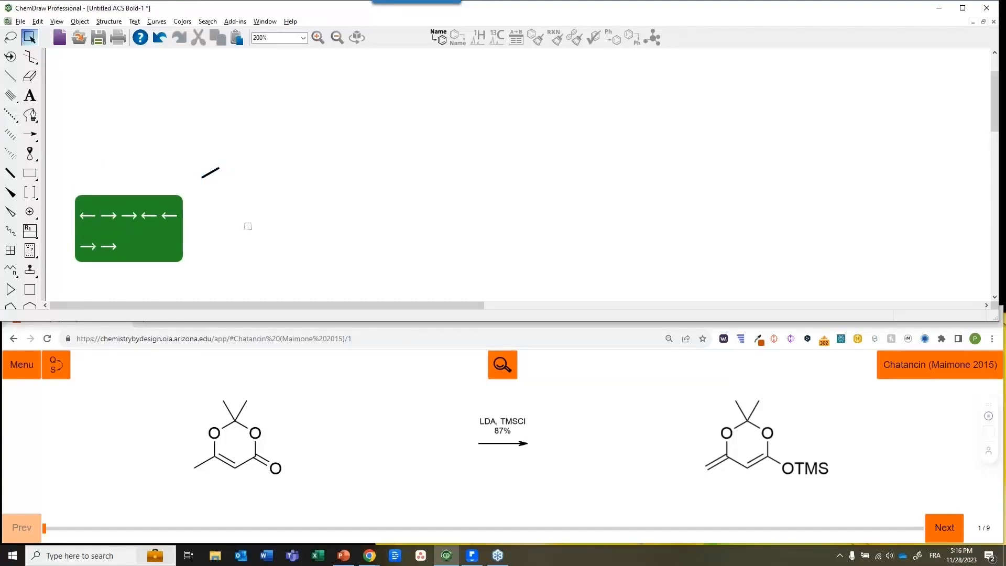
key(Left)
key(Left)
key(Right)
key(Right)
key(Left)
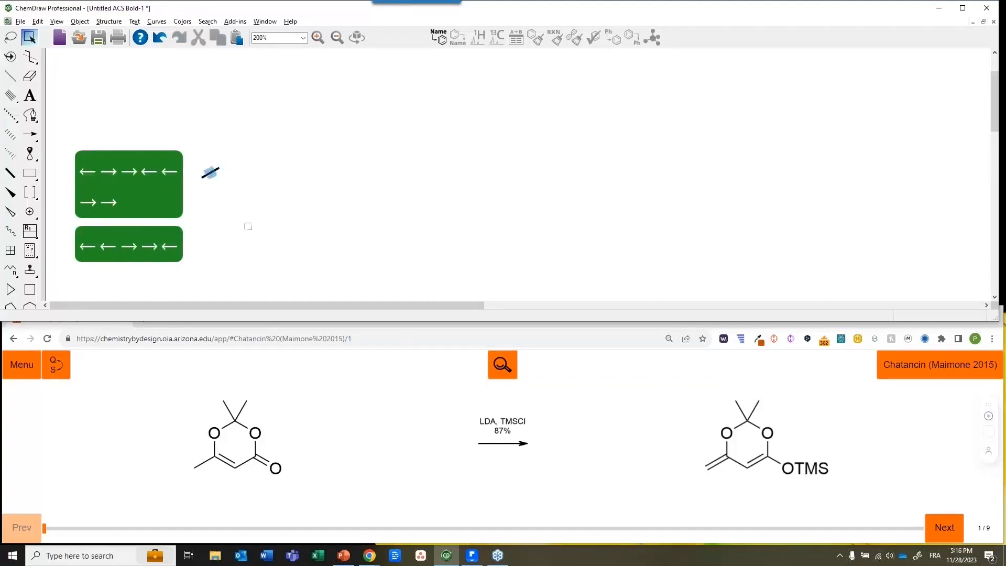
key(Left)
key(Right)
key(Right)
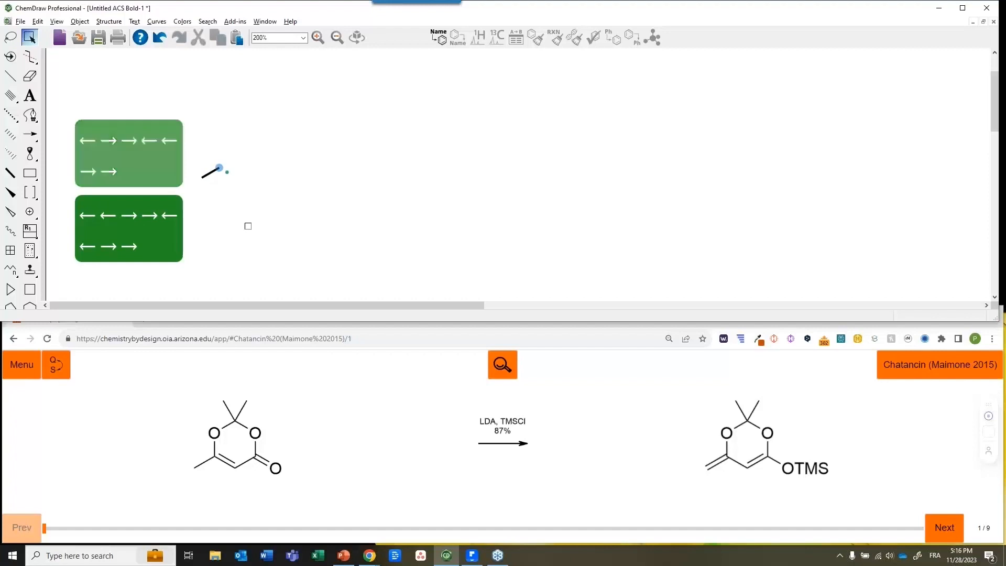
Grow a long zigzag chain with bond hotkeys 1 and 0 that loops back, then select it all
key(1)
key(1)
key(1)
key(1)
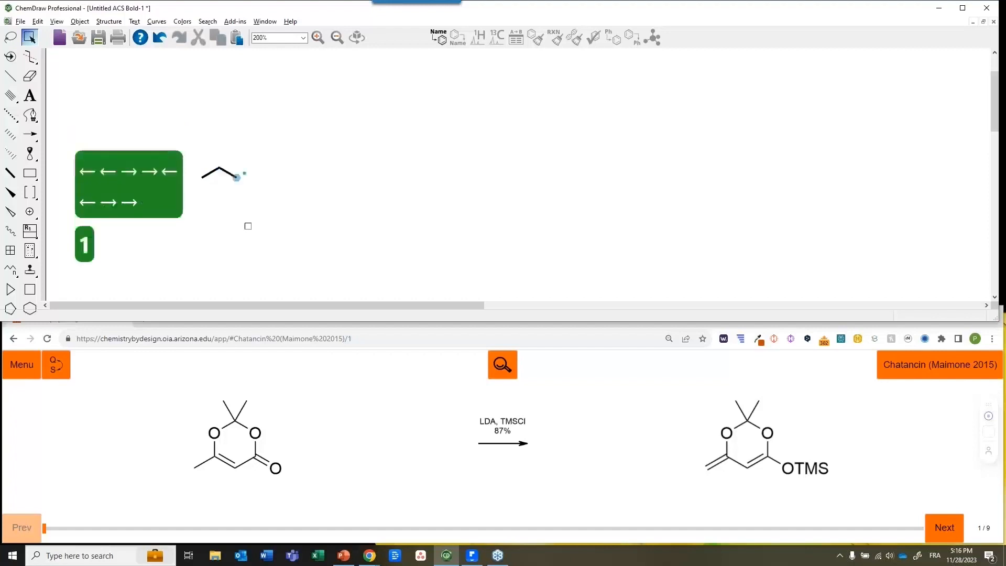
key(1)
key(1)
key(1)
key(1)
key(1)
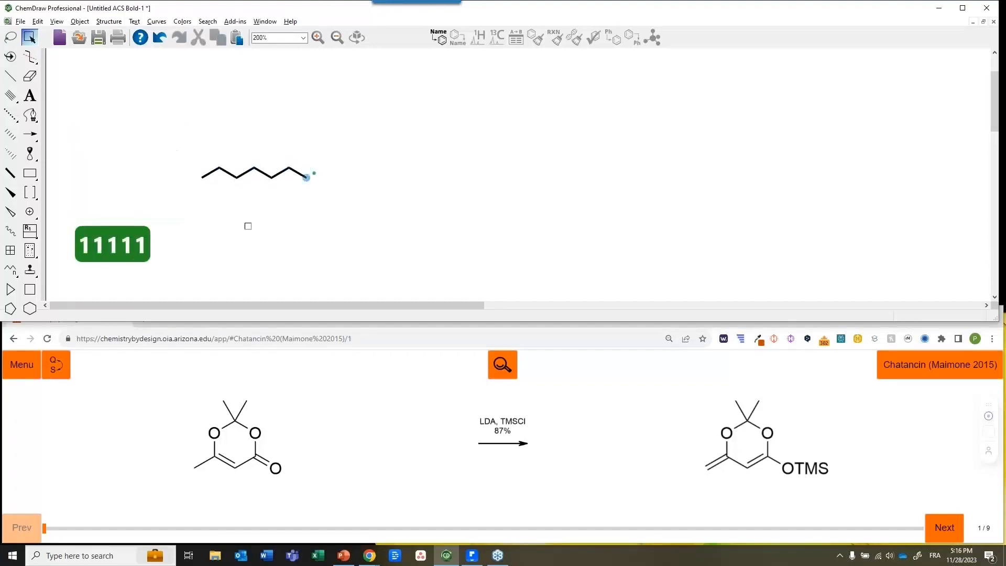
key(1)
key(1)
key(1)
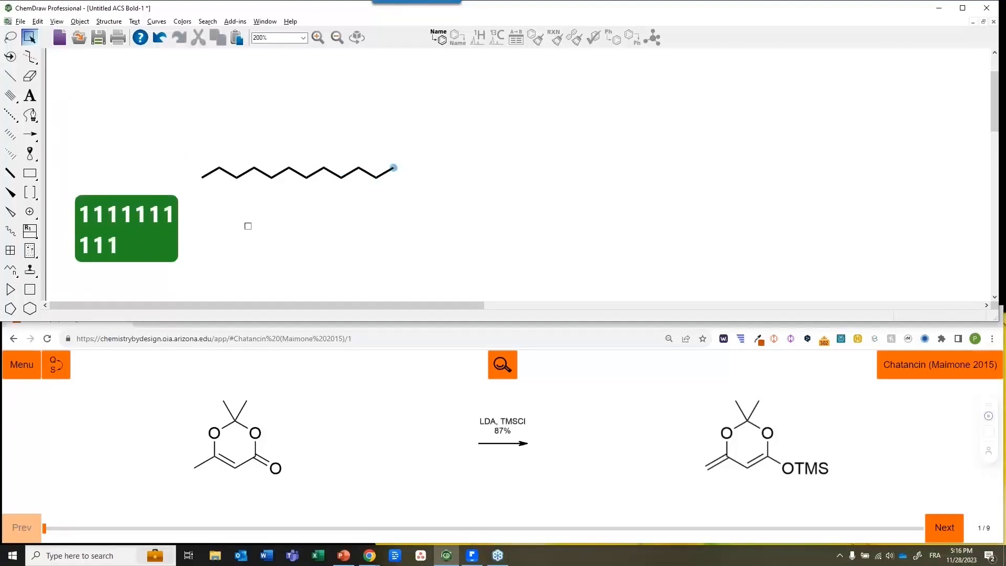
key(1)
key(1)
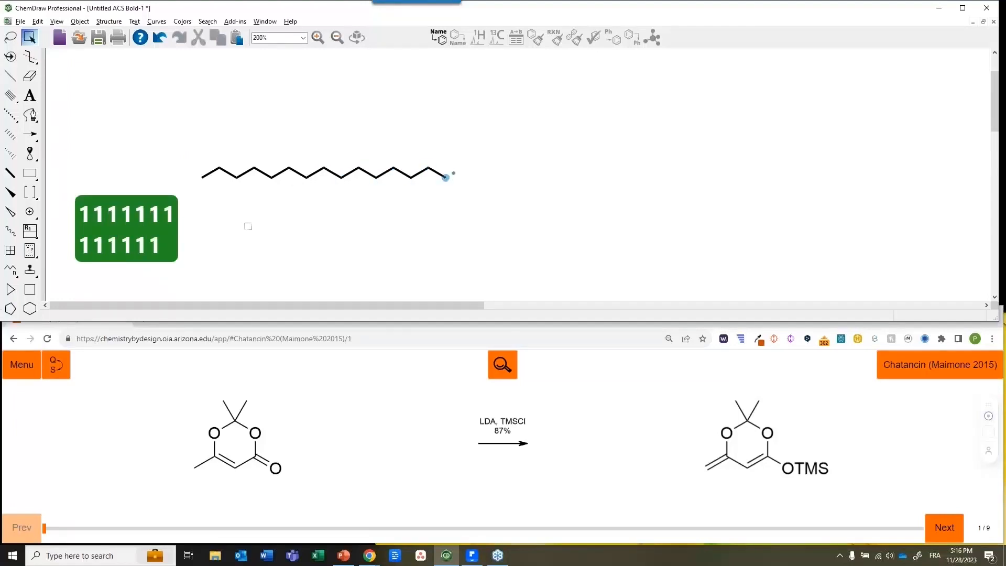
key(0)
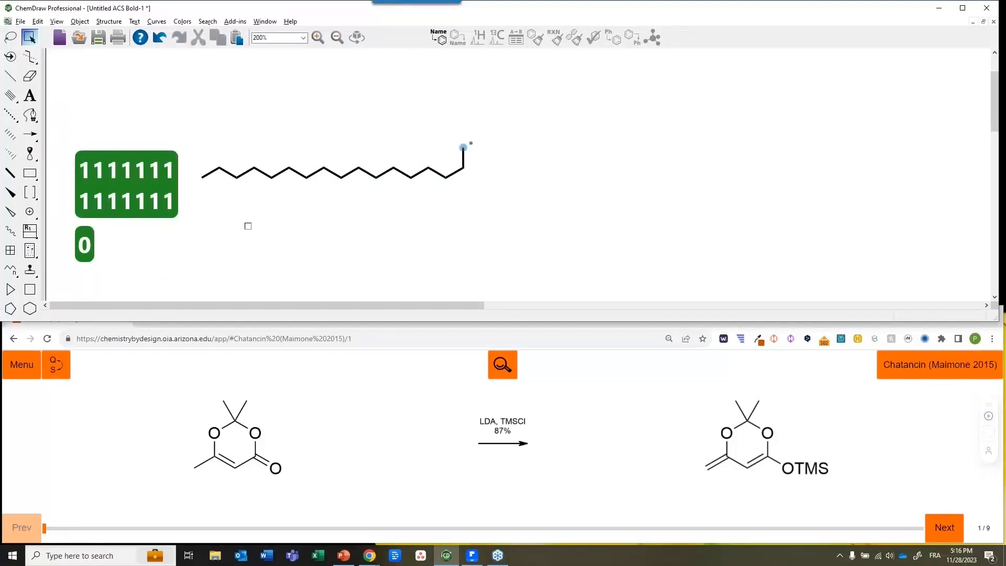
key(0)
key(0)
key(1)
key(1)
key(1)
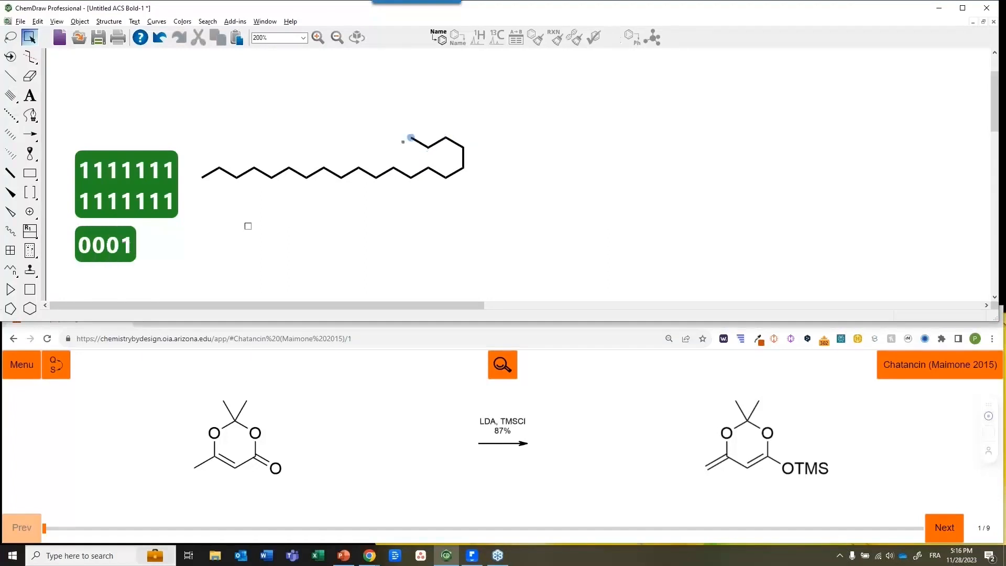
key(0)
key(0)
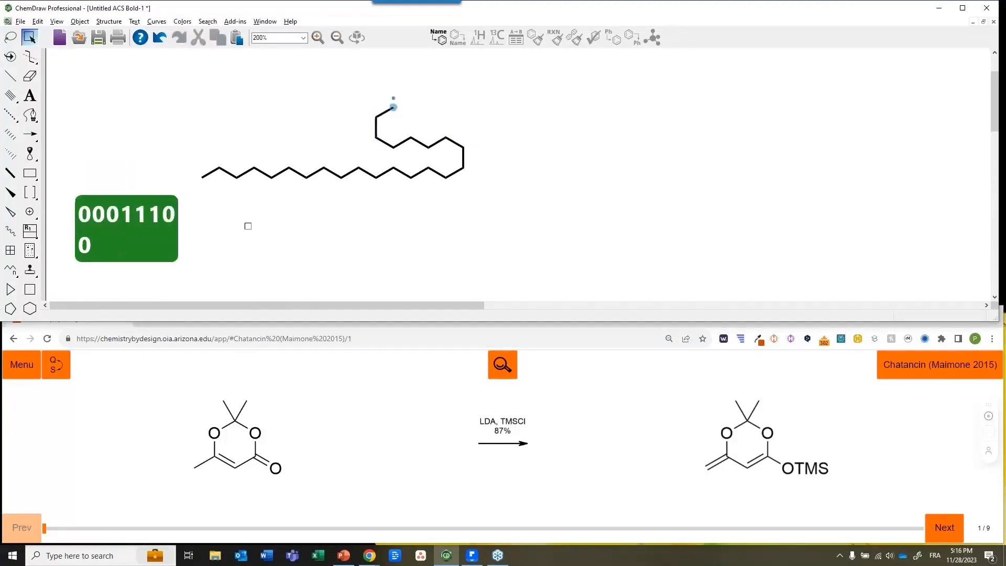
key(0)
key(1)
key(1)
key(1)
key(1)
key(0)
key(1)
key(1)
key(0)
key(1)
key(1)
key(0)
key(1)
key(1)
key(1)
key(1)
key(0)
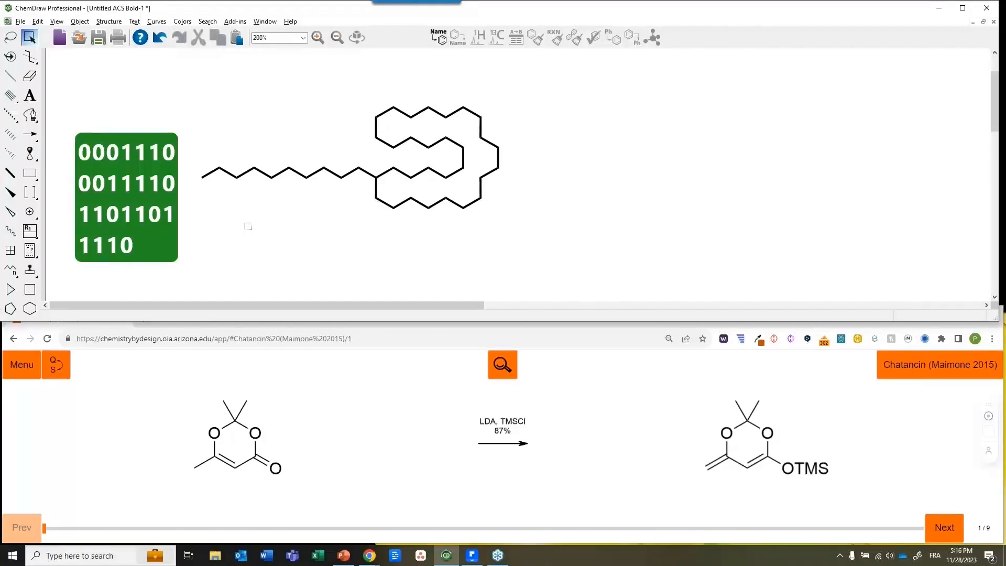
key(space)
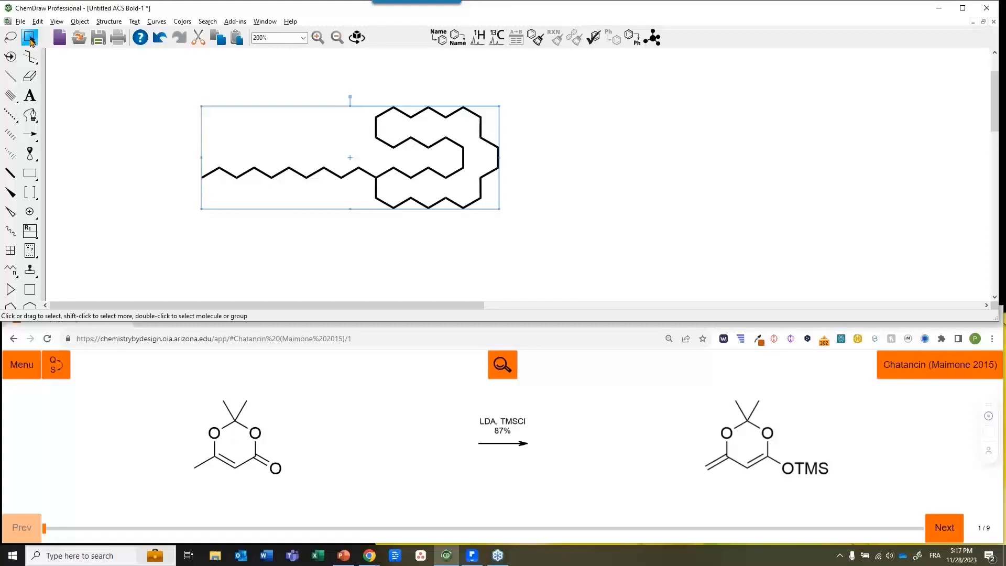
Choose the plain Solid Bond tool from the left toolbar
click(110, 179)
click(10, 95)
click(11, 79)
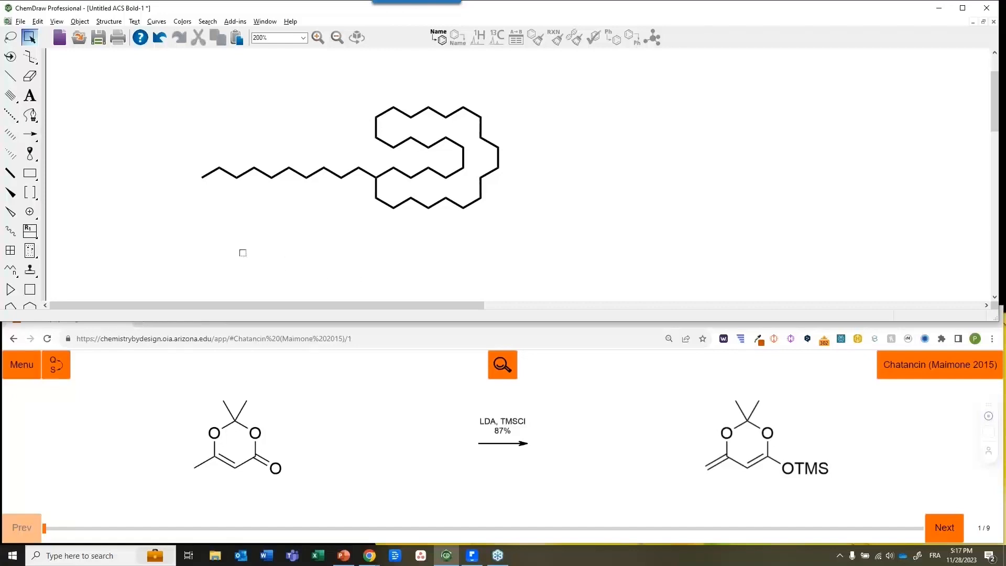
Draw a new single bond below the chain and delete the whole looped chain
key(x)
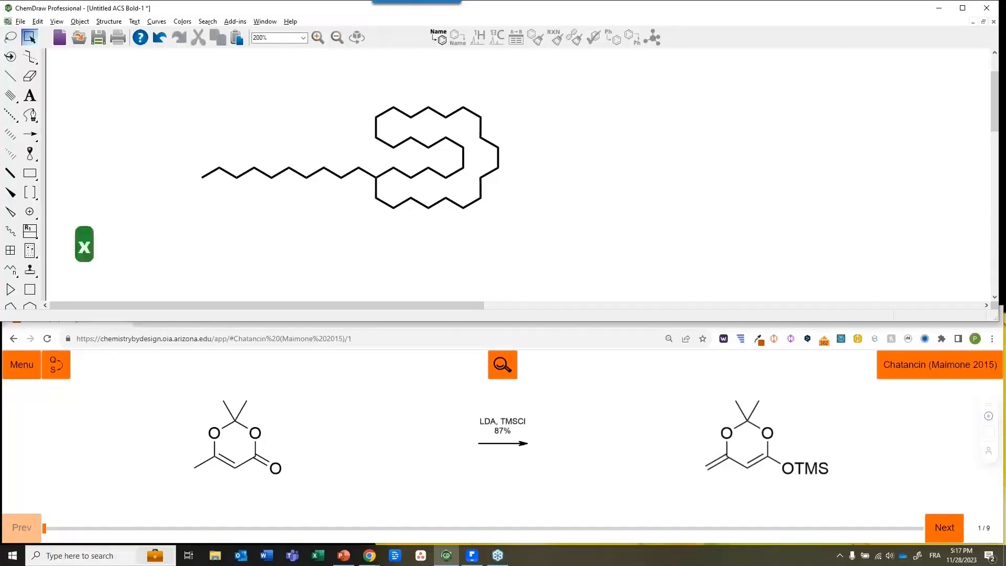
click(224, 251)
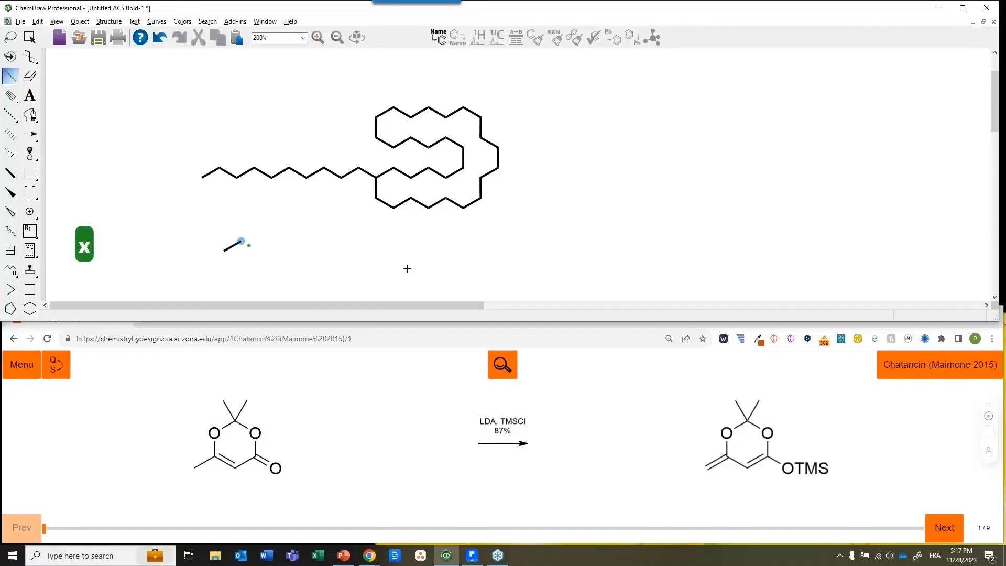
key(space)
drag(183, 102, 557, 223)
key(Delete)
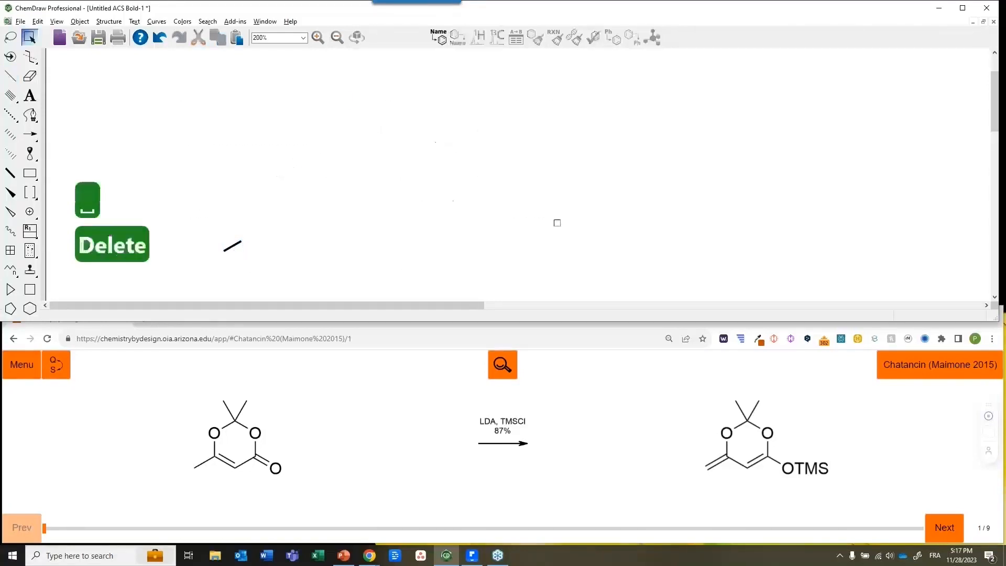
click(230, 22)
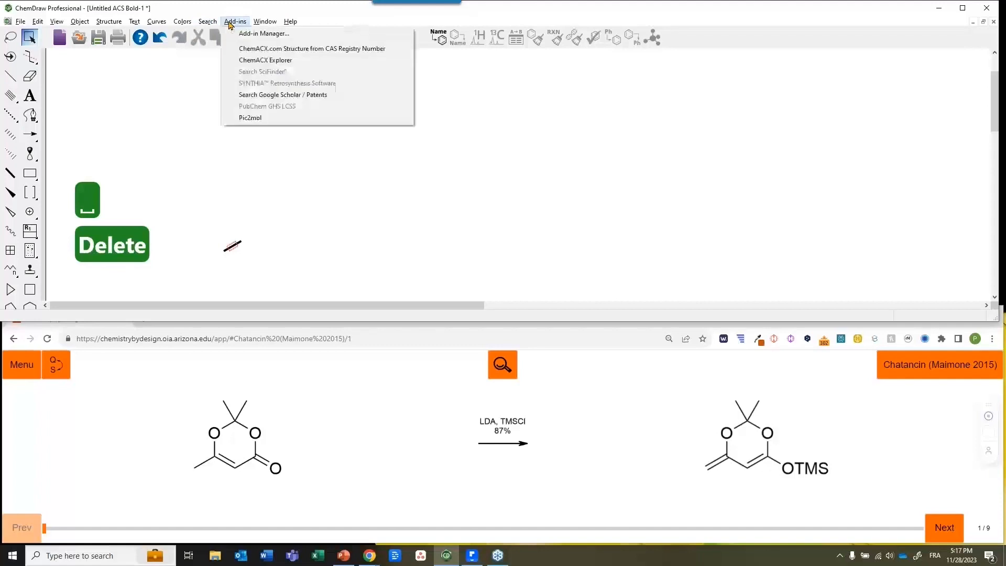
Open the Hotkeys Cheat Sheet from the Help menu
mouse_move(291, 21)
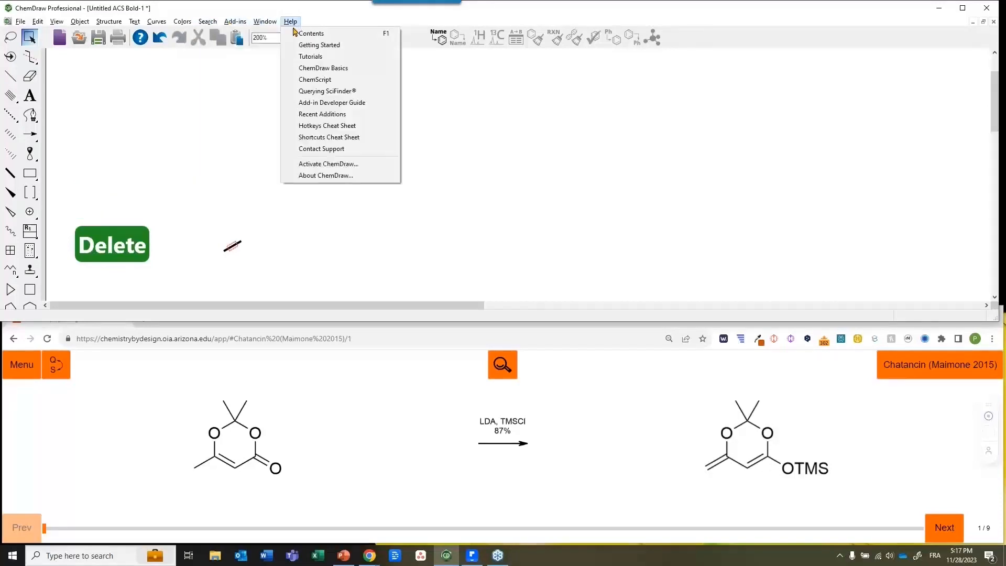
click(301, 126)
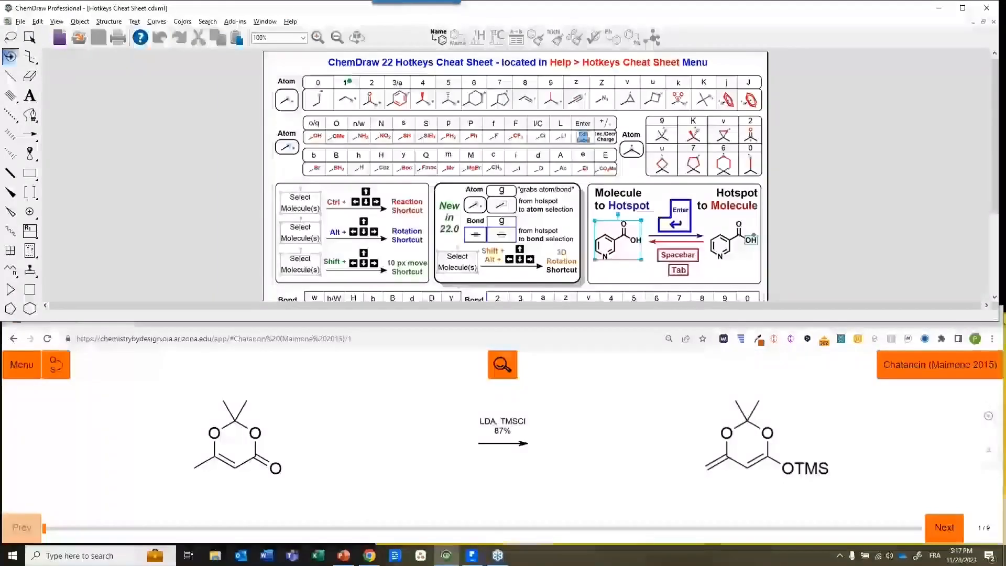
Maximize the Hotkeys Cheat Sheet to read it, then close it
double_click(297, 11)
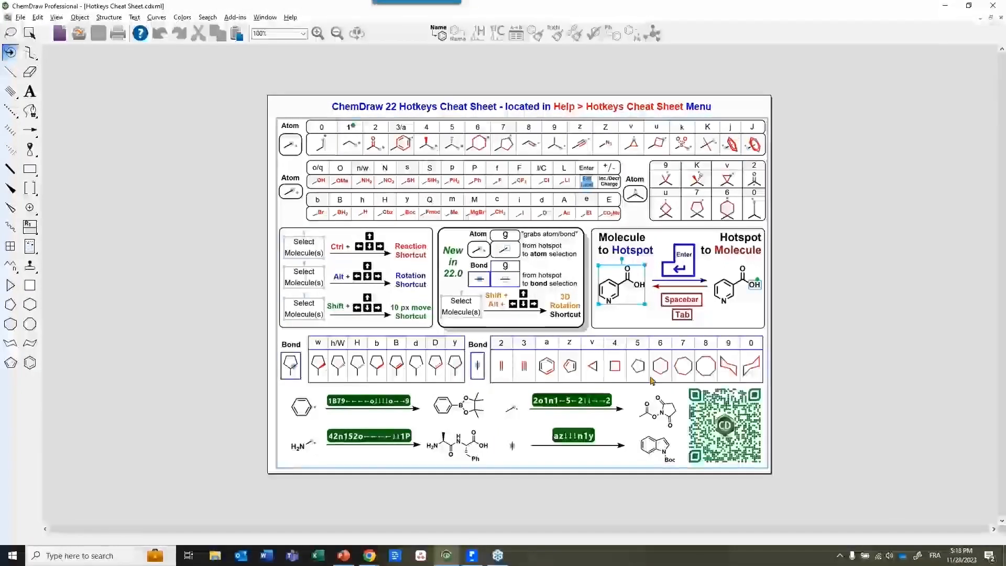
click(1001, 18)
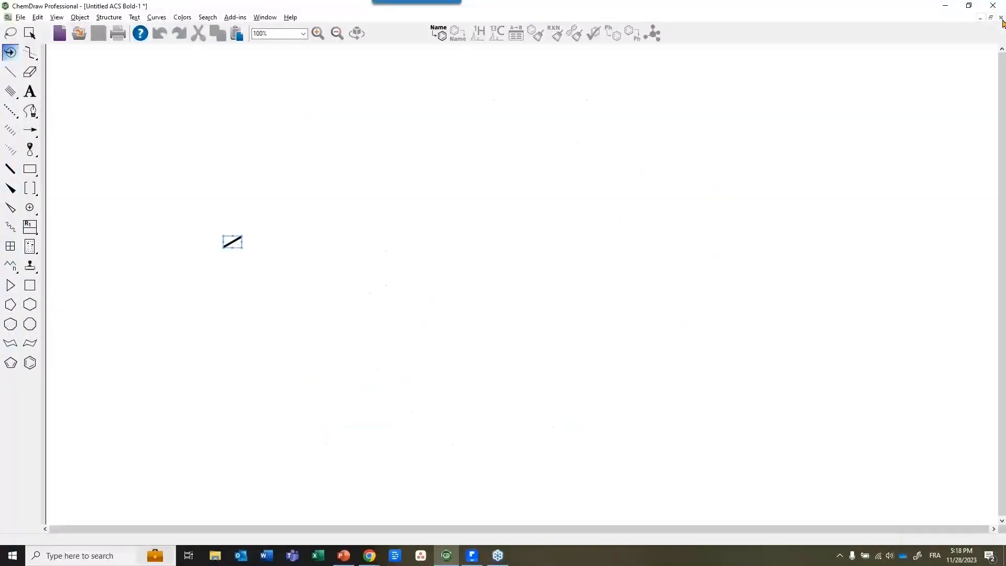
Restore the window and move the single bond higher on the canvas
double_click(491, 11)
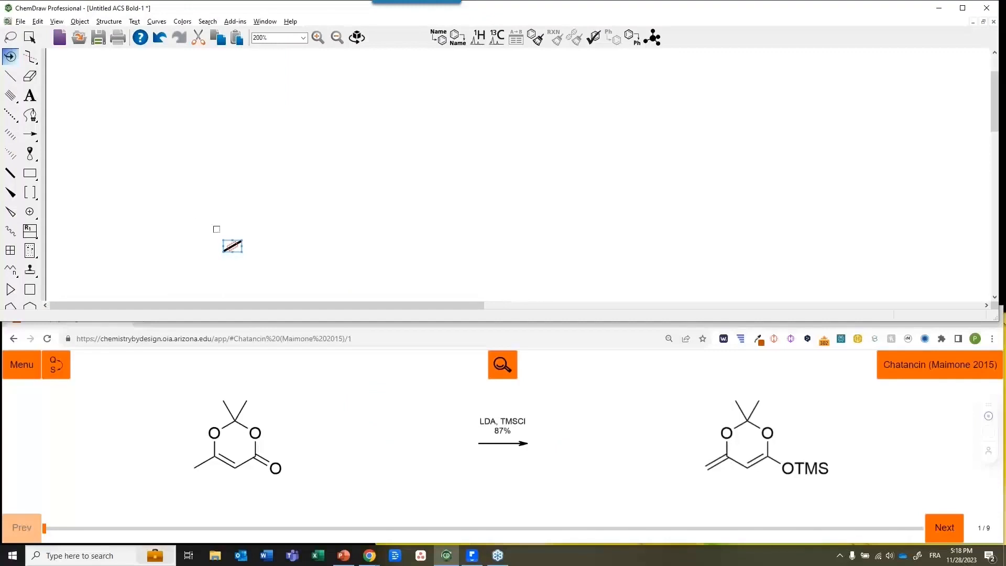
click(30, 38)
drag(227, 241, 214, 169)
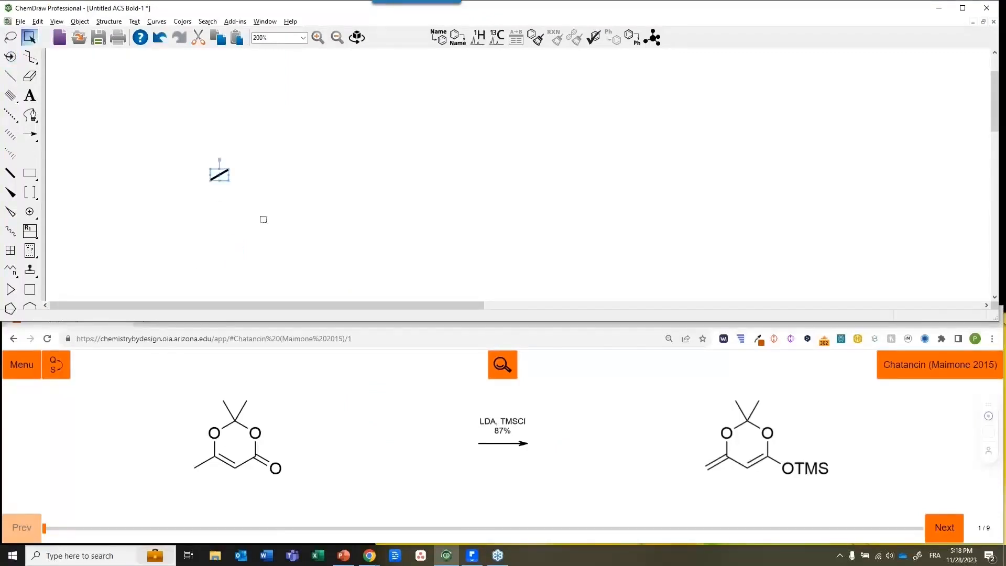
click(236, 175)
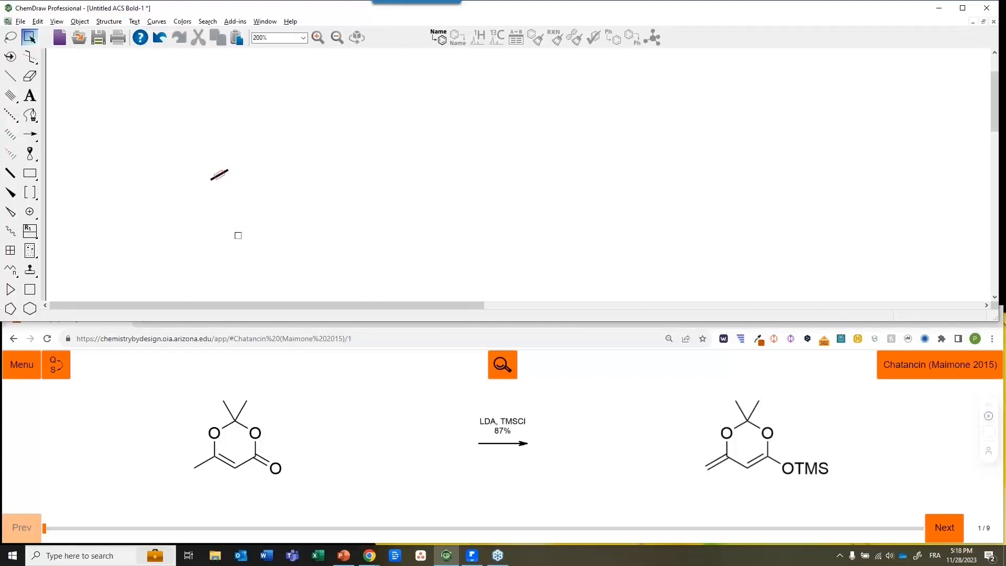
Attach a six-membered ring with hotkey 6, adding a ring oxygen, a C=O and a ring double bond
key(Right)
key(Right)
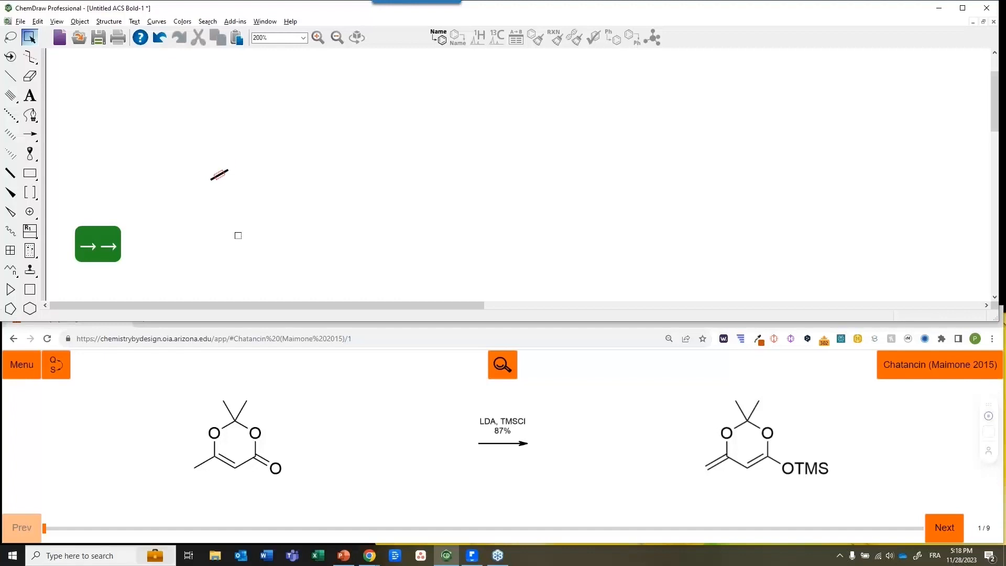
key(6)
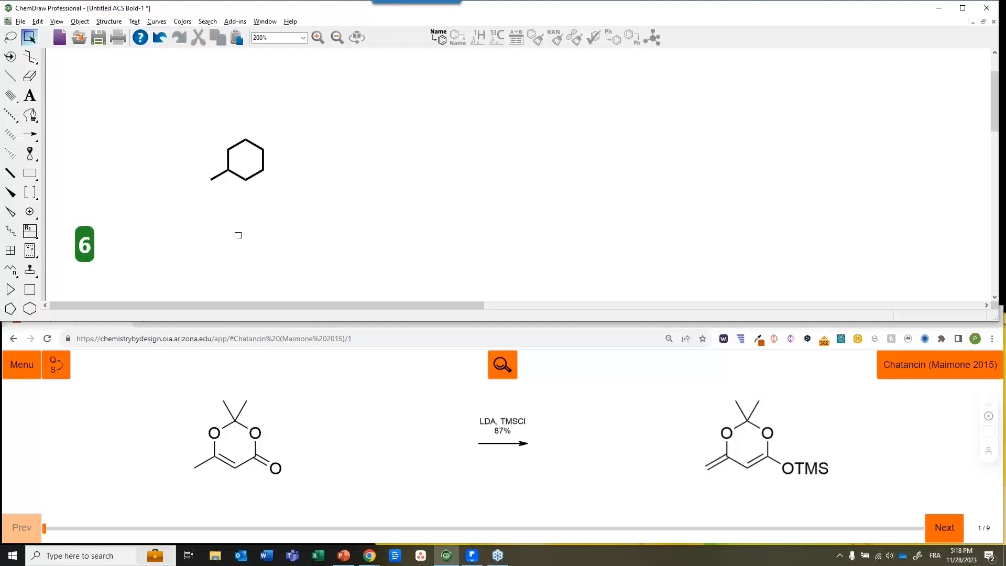
key(o)
key(Down)
key(Down)
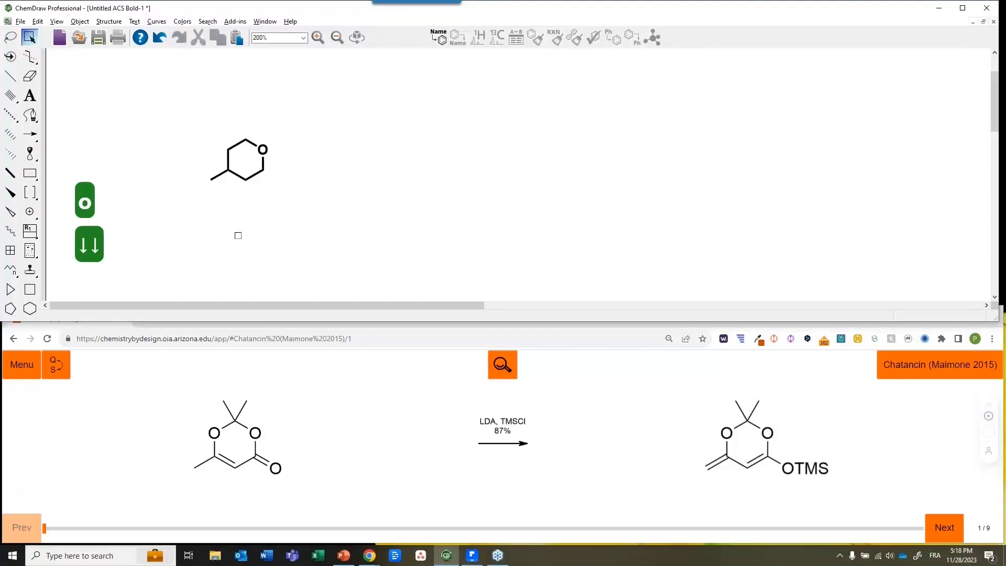
key(2)
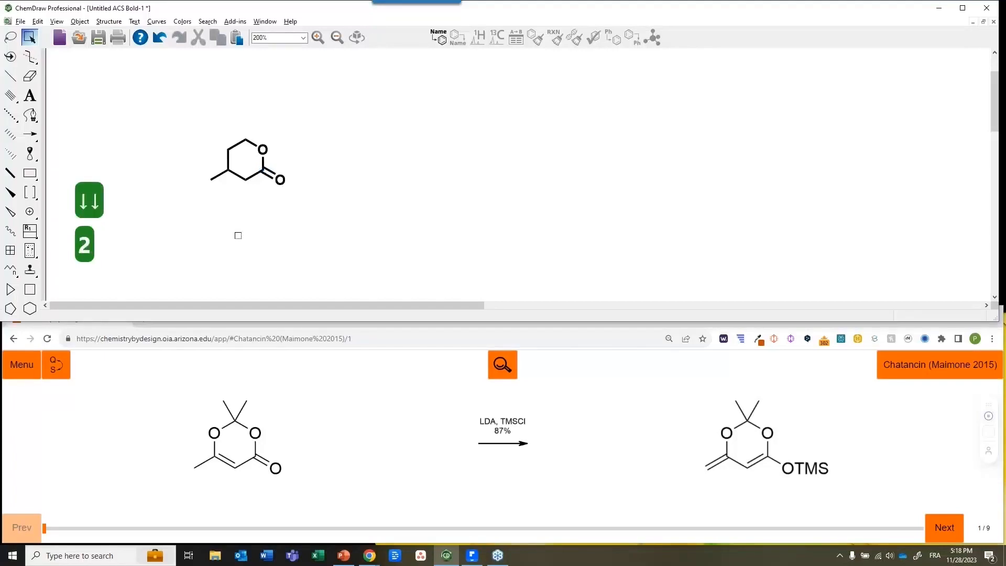
key(Left)
key(Left)
key(Left)
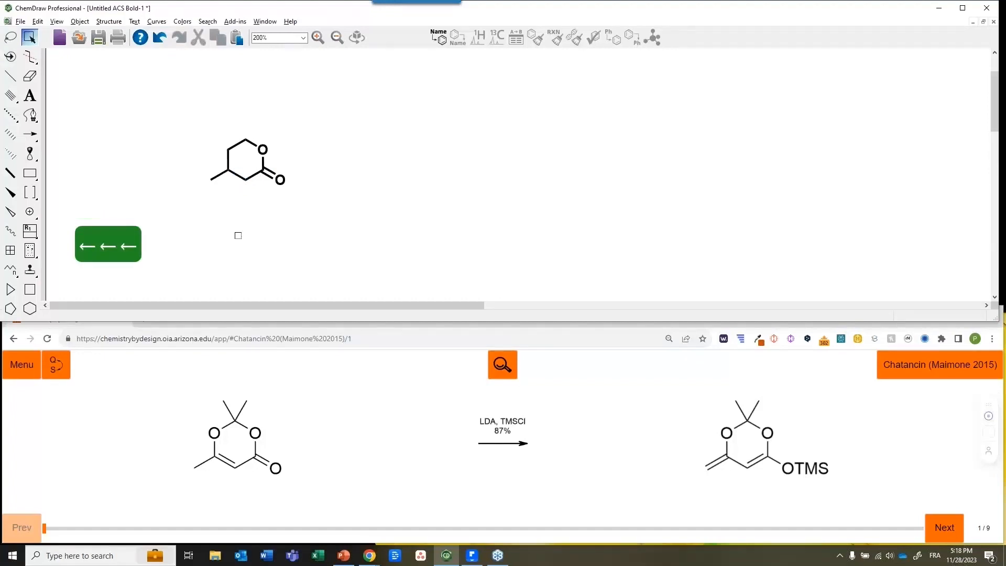
key(2)
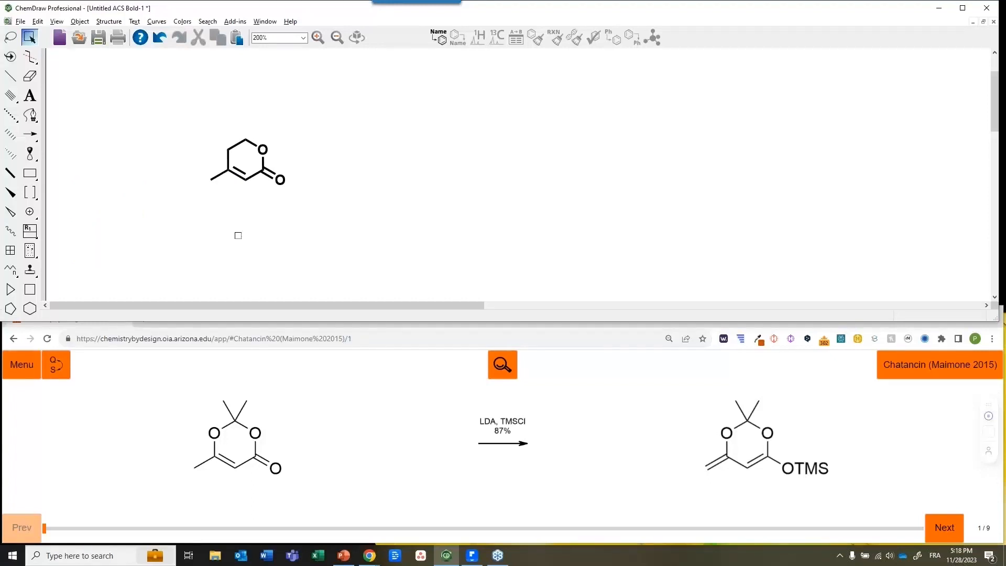
Cycle the ring bond through single, double and triple orders, leaving it double
key(Left)
key(Right)
key(1)
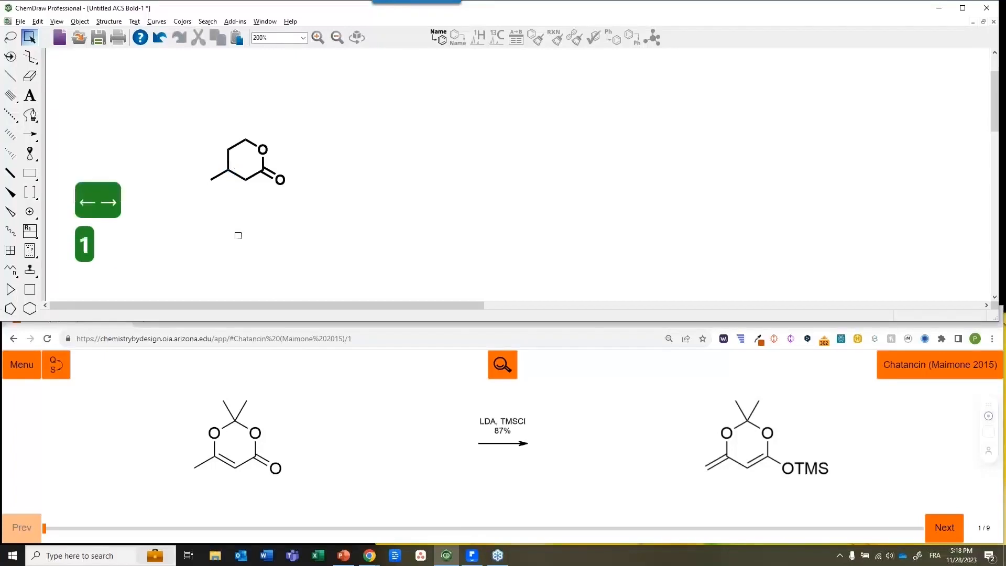
key(2)
key(3)
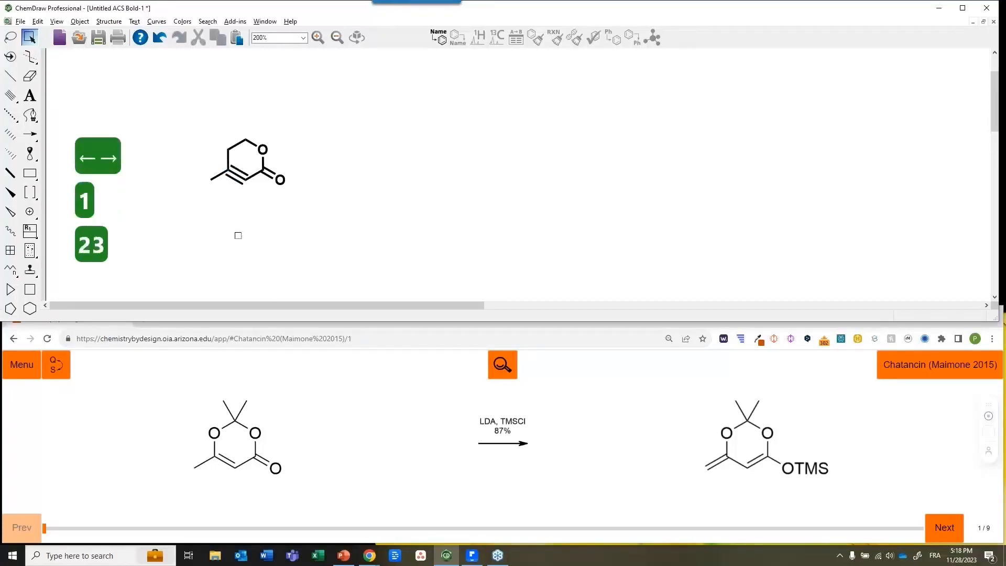
key(1)
key(2)
key(3)
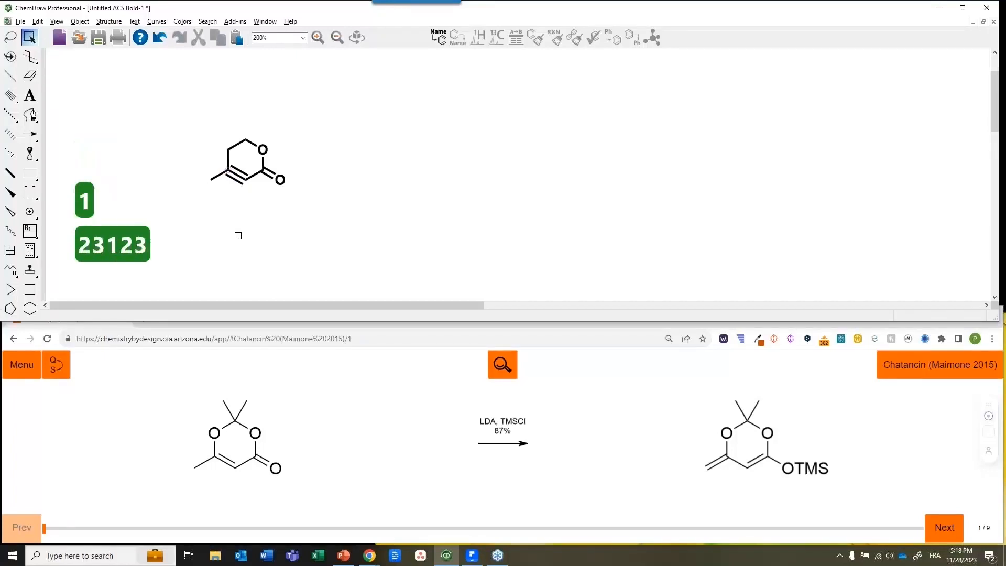
key(2)
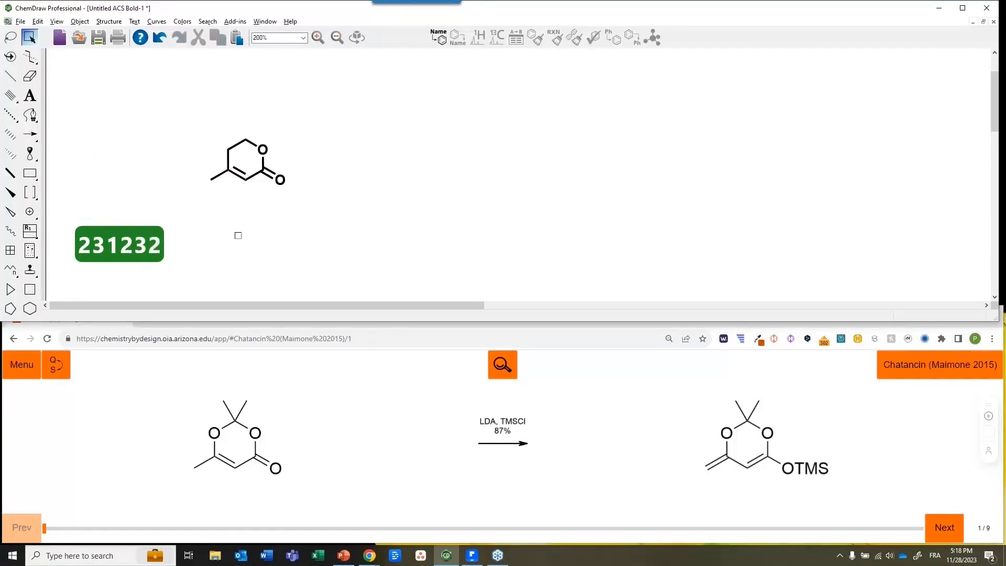
Make the upper-left ring atom an oxygen, add gem-dimethyl to the top carbon, and select the structure
key(Left)
key(Up)
key(Up)
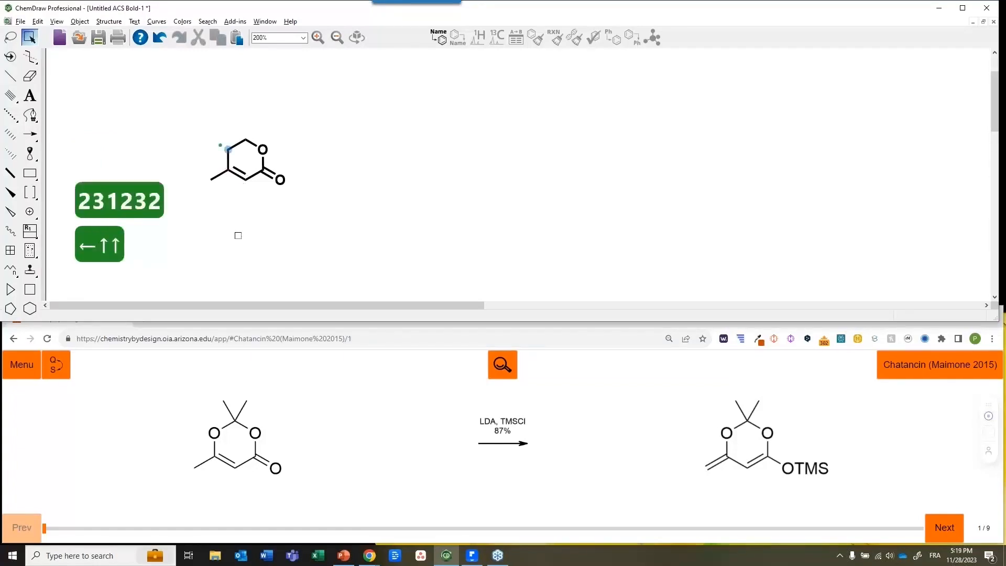
key(o)
key(Right)
key(Right)
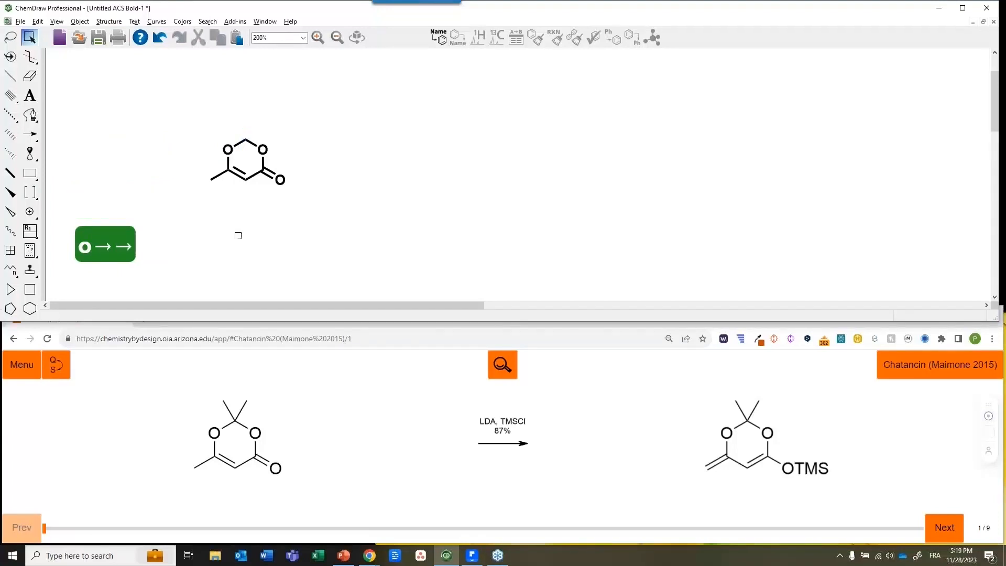
key(9)
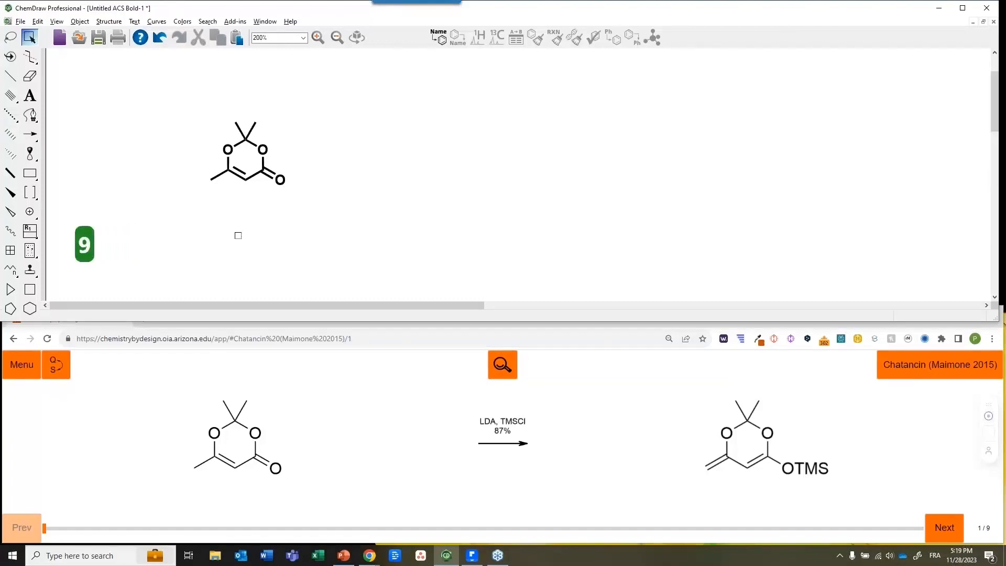
key(space)
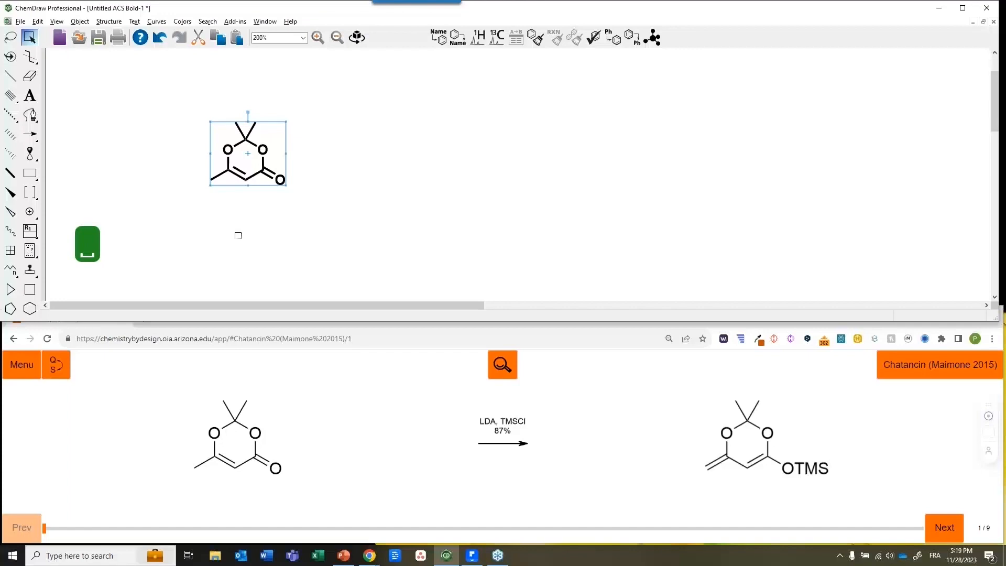
Copy the dioxinone to the right behind a reaction arrow with Ctrl+Right
key(ctrl+Right)
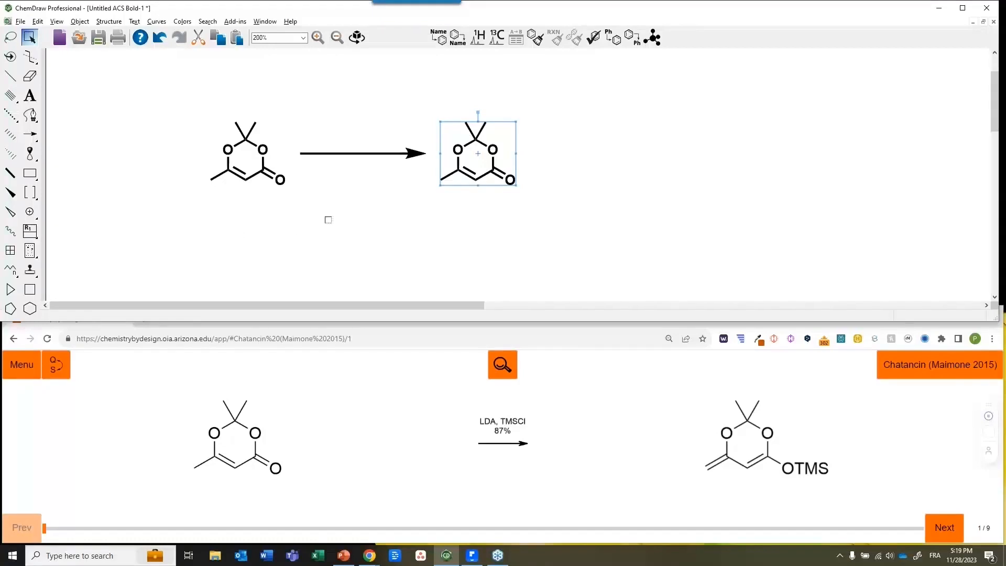
scroll(408, 188, down, 1)
scroll(409, 188, down, 1)
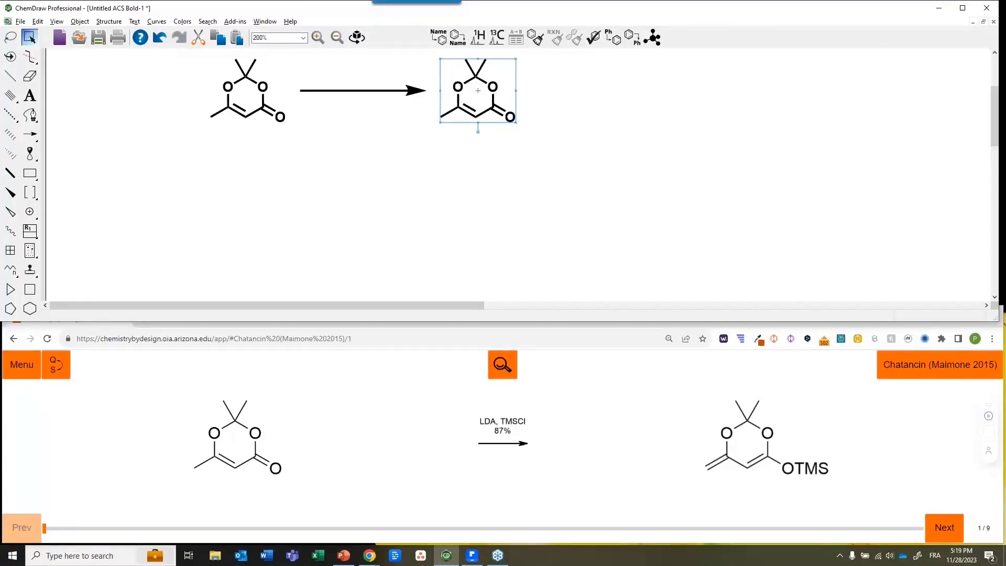
Add extra arrow-and-copy steps rightward, downward and leftward, then undo them with Ctrl+Z
key(ctrl+Right)
key(ctrl+Down)
key(ctrl+Left)
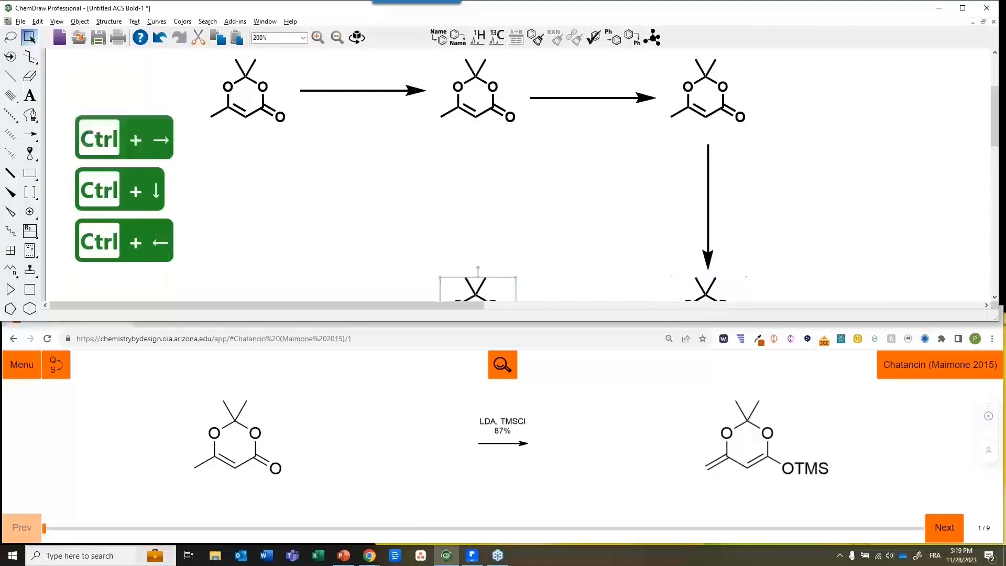
key(ctrl+Left)
scroll(519, 173, down, 1)
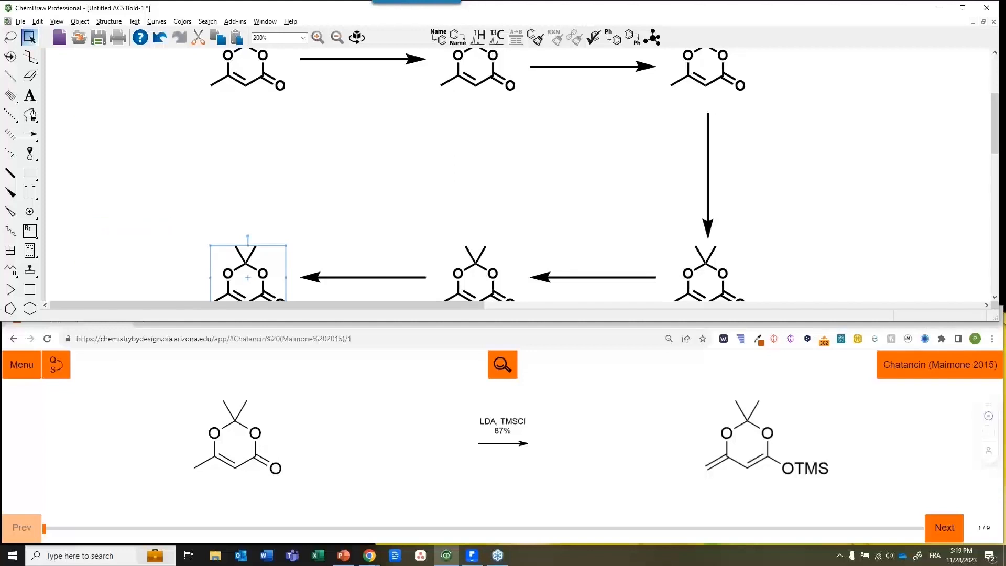
key(ctrl+z)
key(ctrl+z)
key(ctrl+z)
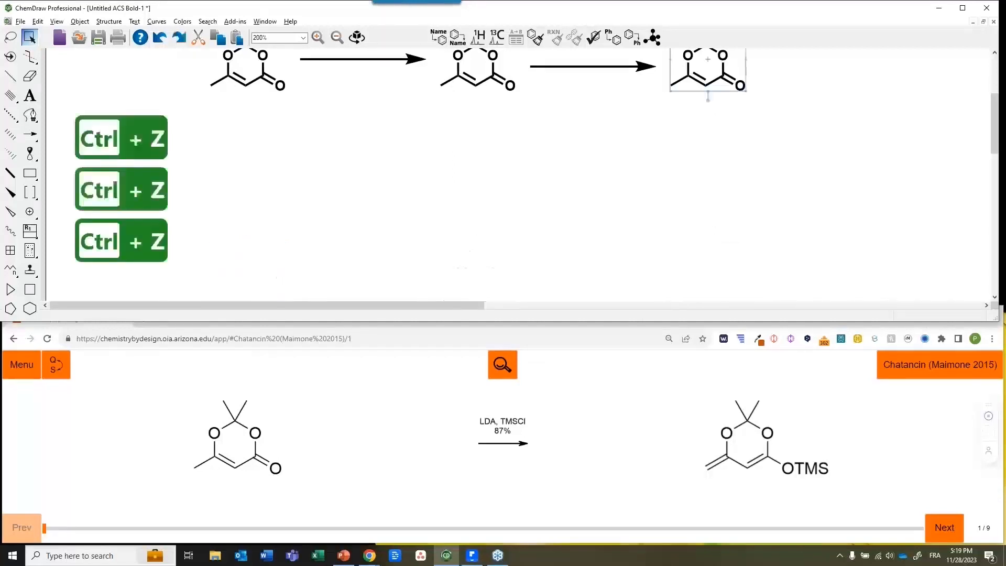
key(ctrl+z)
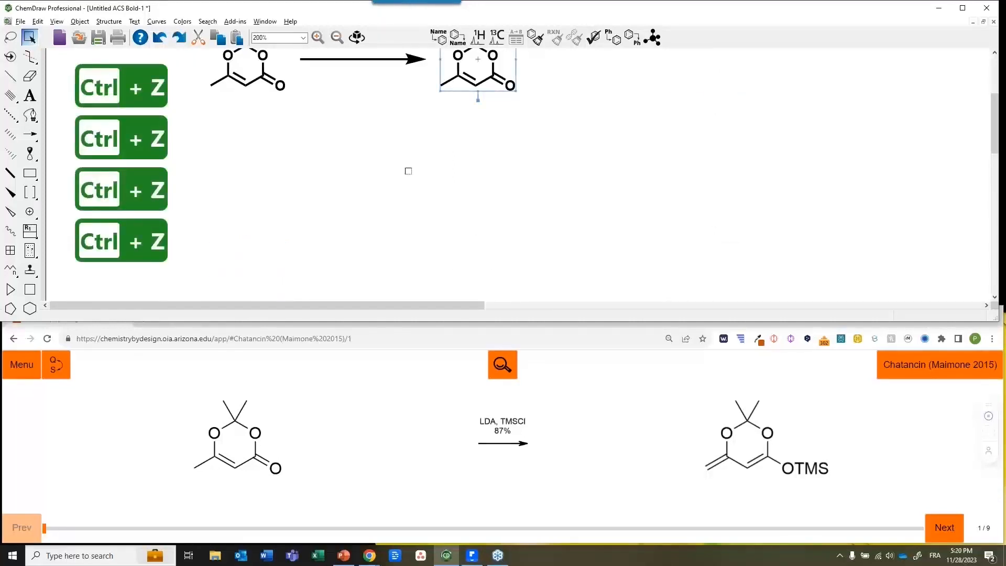
scroll(408, 171, up, 3)
scroll(478, 152, up, 1)
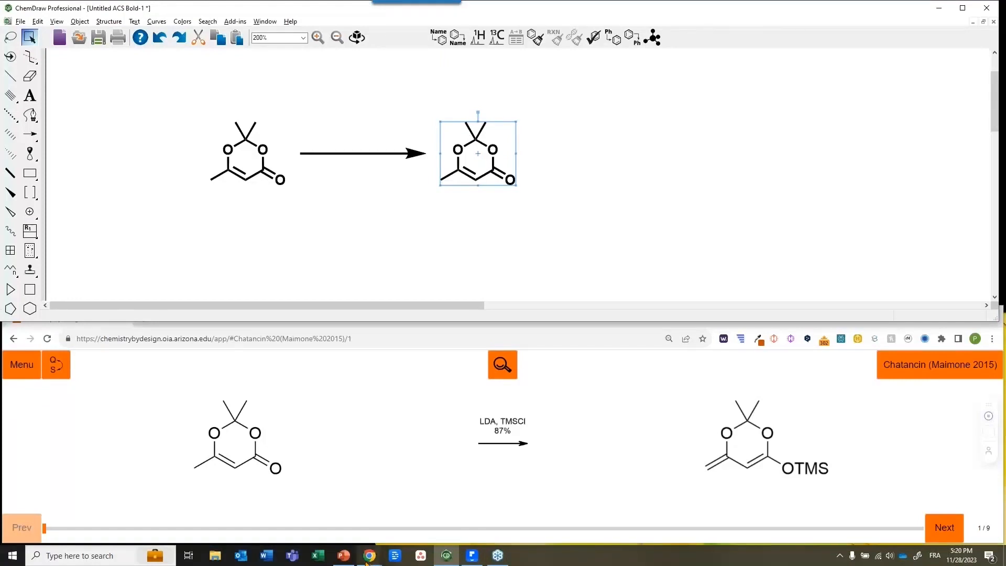
mouse_move(366, 562)
click(426, 506)
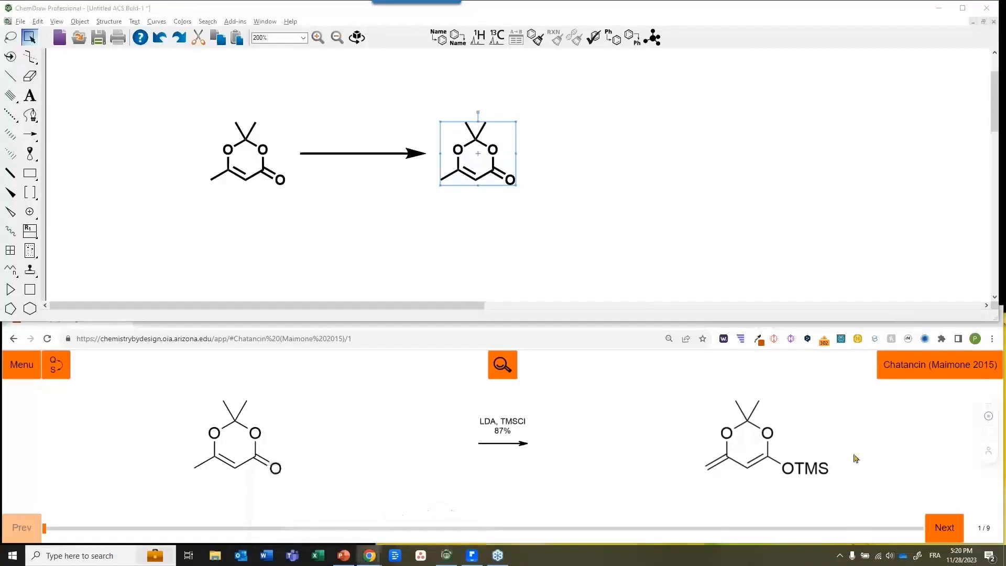
drag(1005, 89, 465, 27)
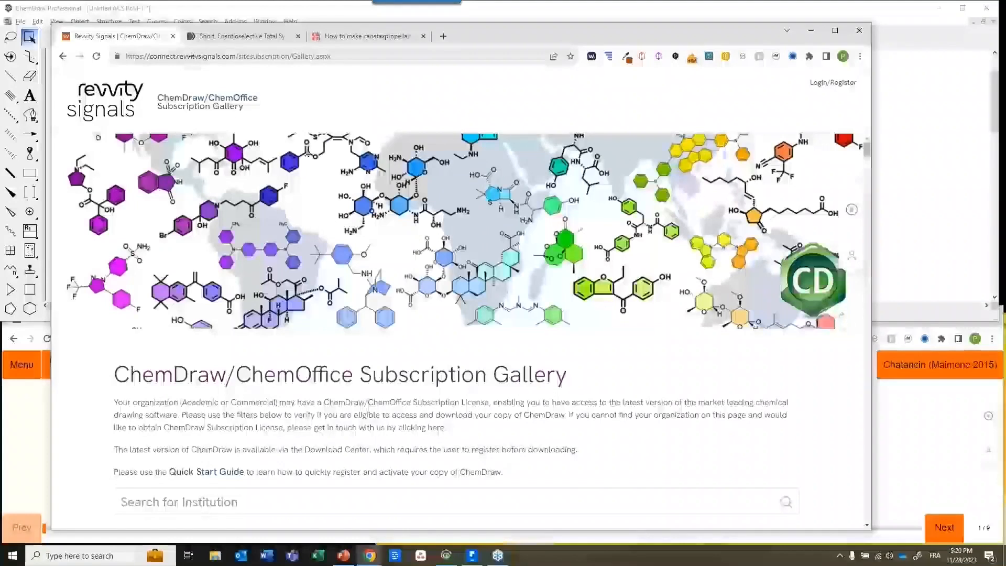
scroll(262, 264, down, 4)
click(120, 292)
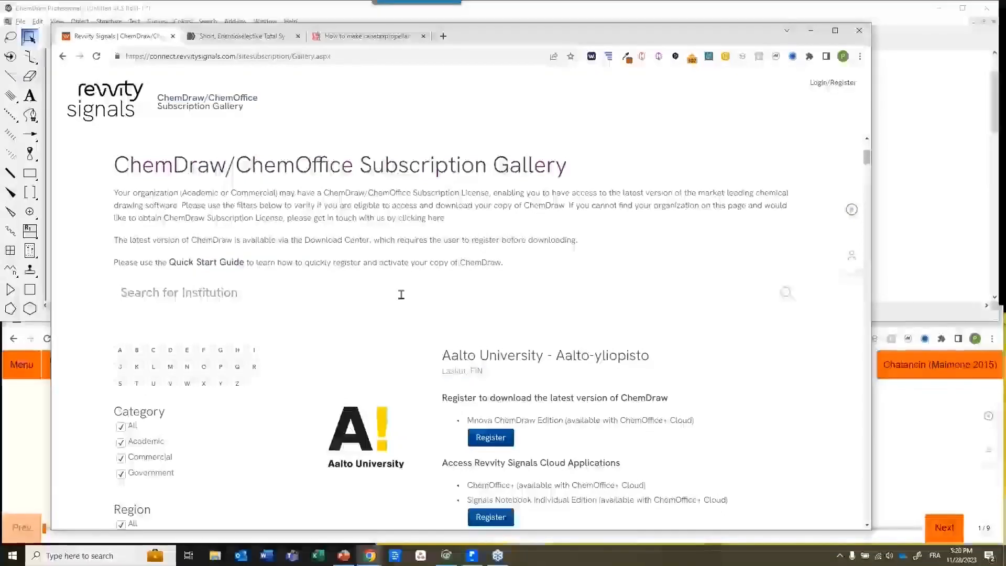
scroll(558, 388, down, 7)
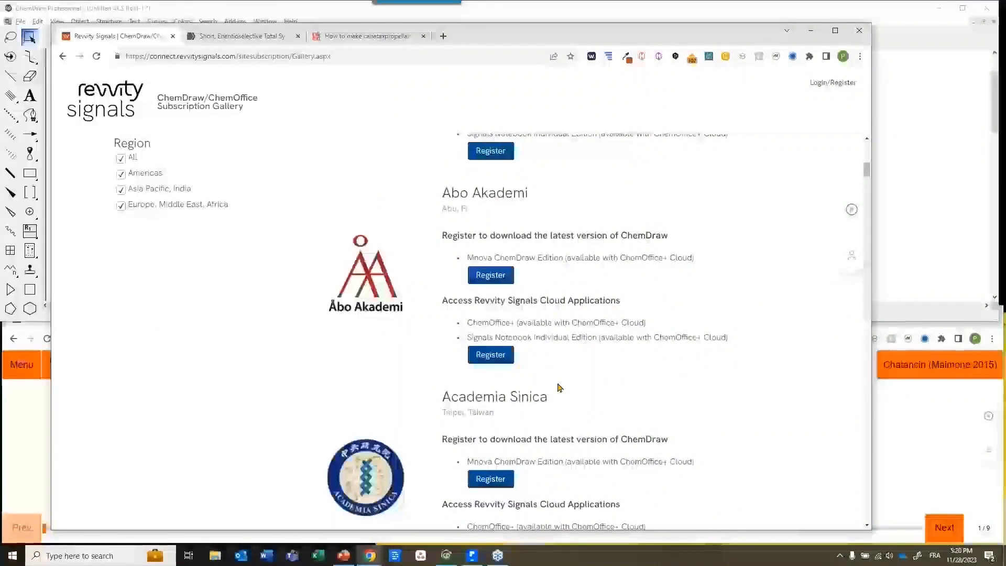
scroll(558, 388, down, 5)
scroll(559, 387, down, 5)
scroll(560, 388, up, 15)
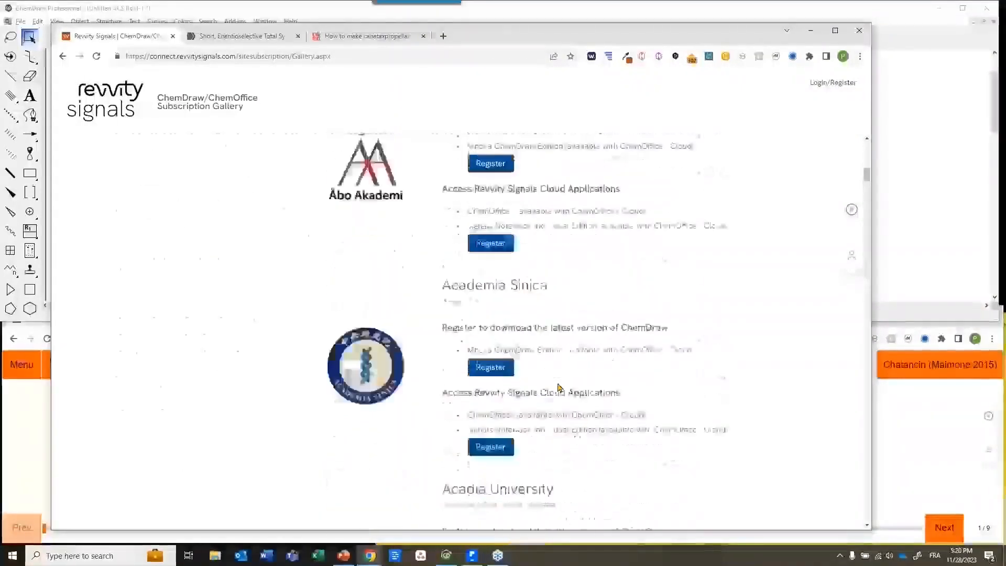
scroll(558, 388, down, 2)
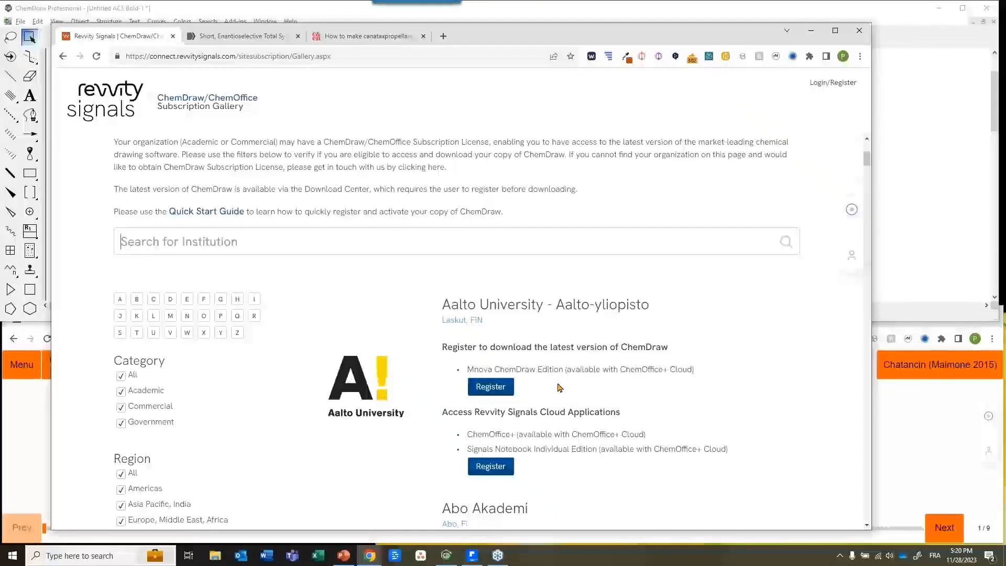
click(521, 15)
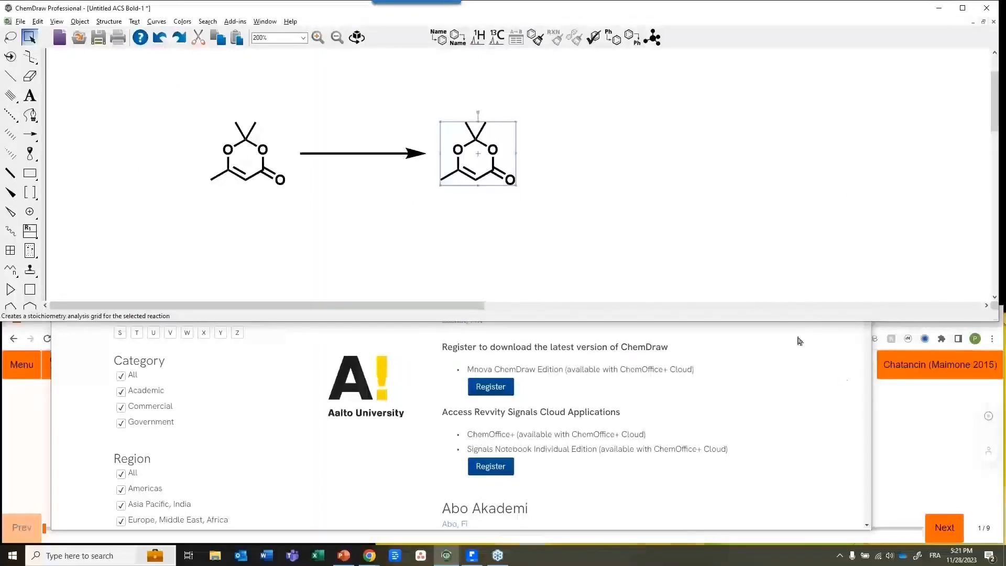
click(860, 382)
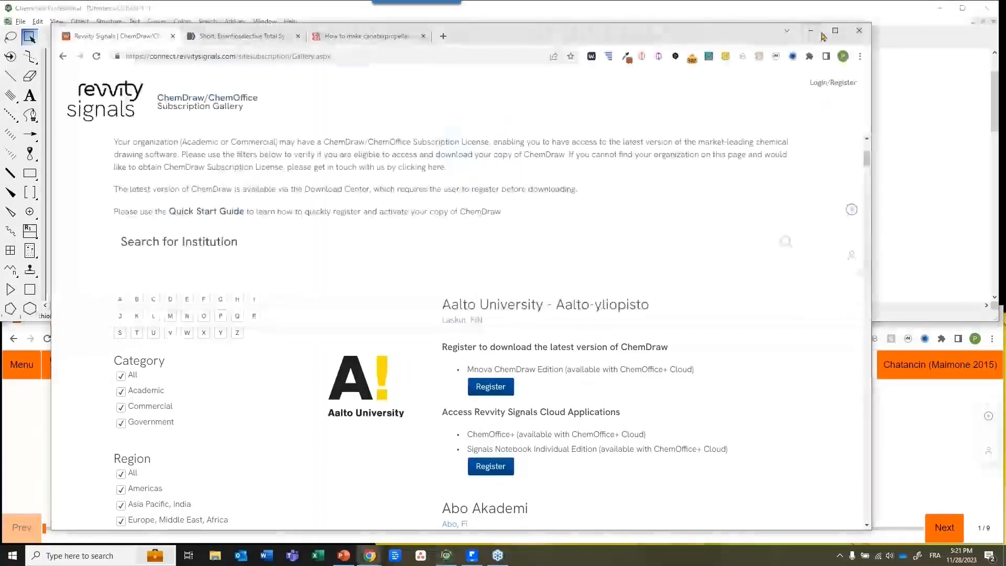
click(811, 31)
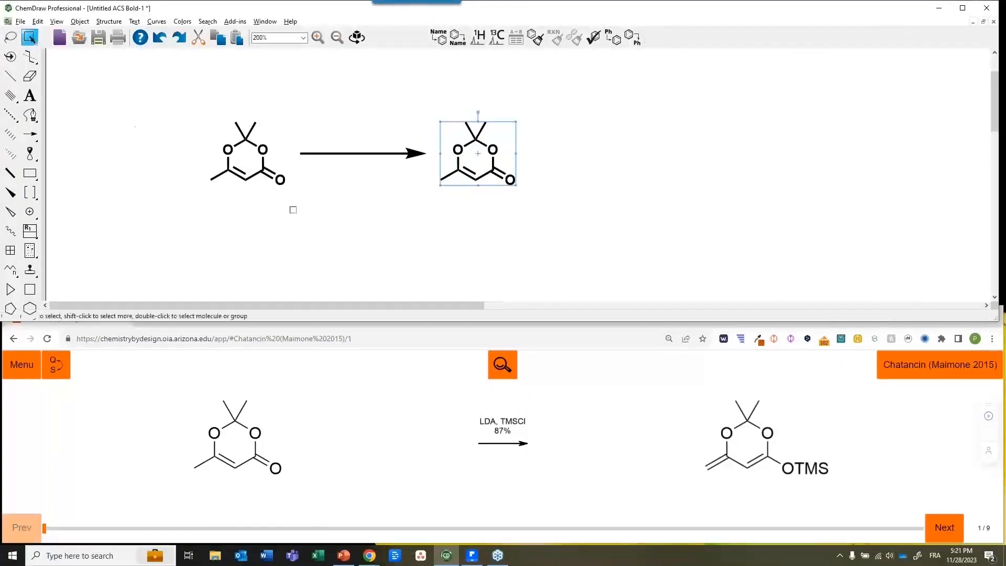
Select the dioxinone copy right of the arrow and step around its ring to the C=O bond
click(357, 247)
drag(439, 112, 544, 217)
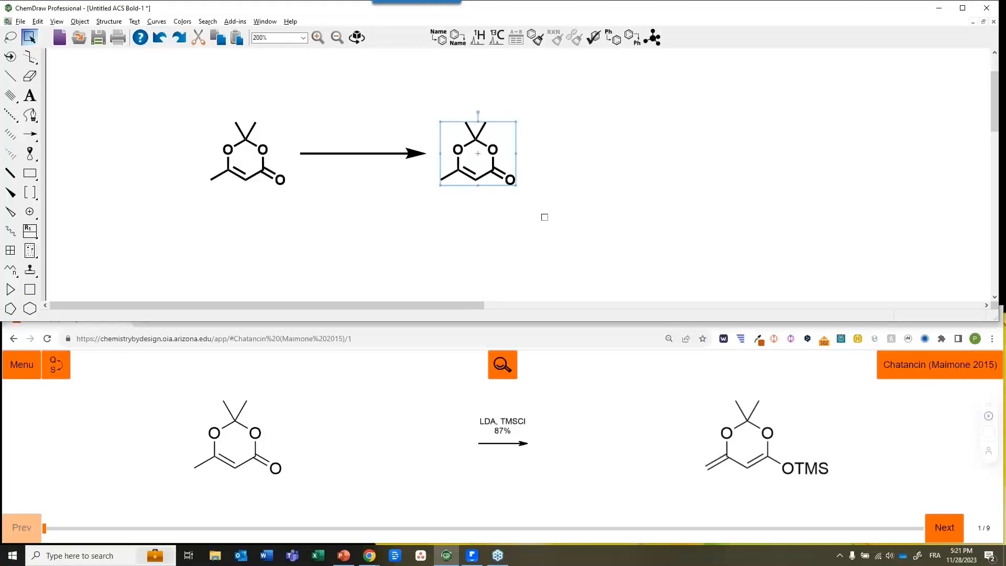
key(Return)
key(Down)
key(Down)
key(Left)
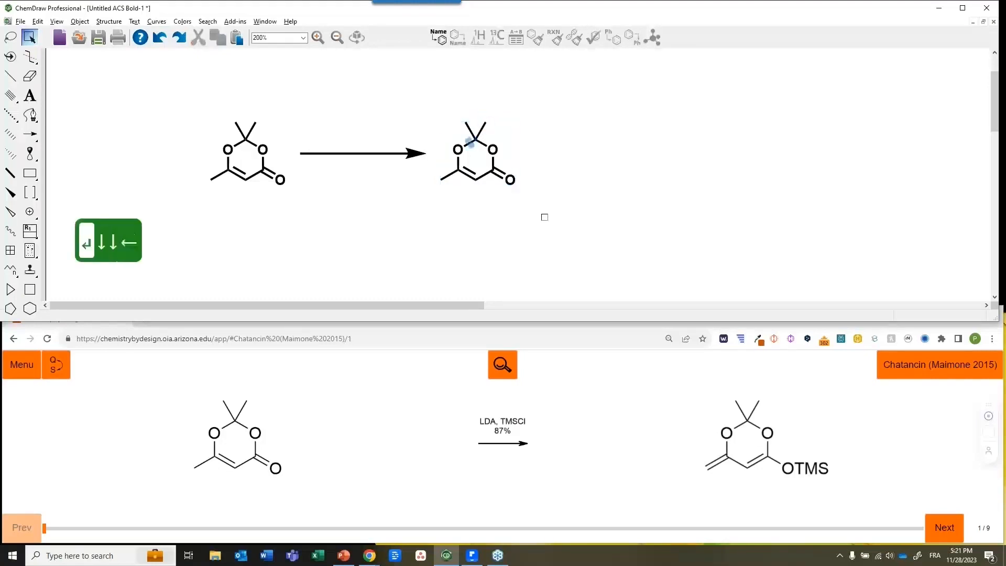
key(Left)
key(Down)
key(Down)
key(Down)
key(Right)
key(Right)
key(Right)
key(Right)
key(Right)
key(Right)
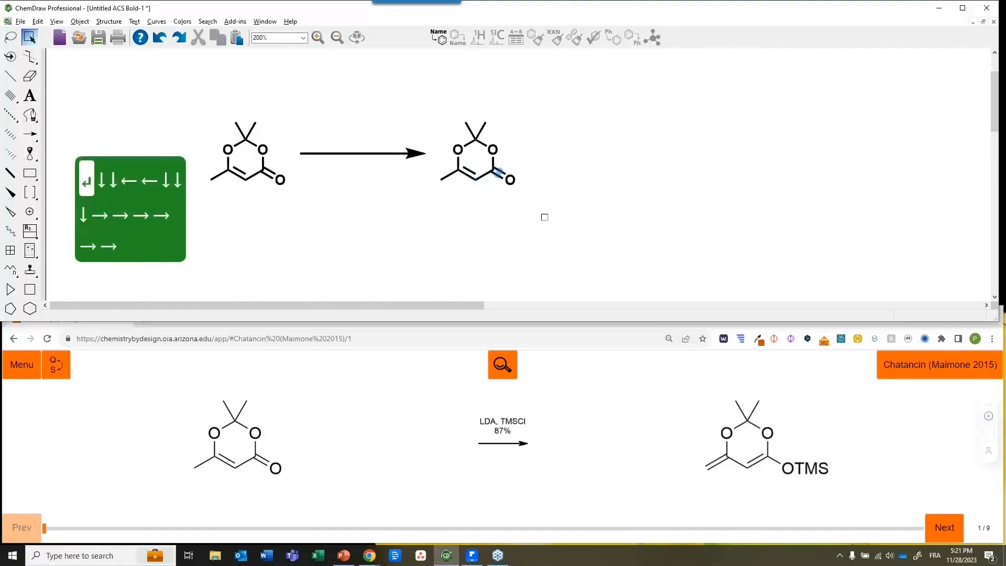
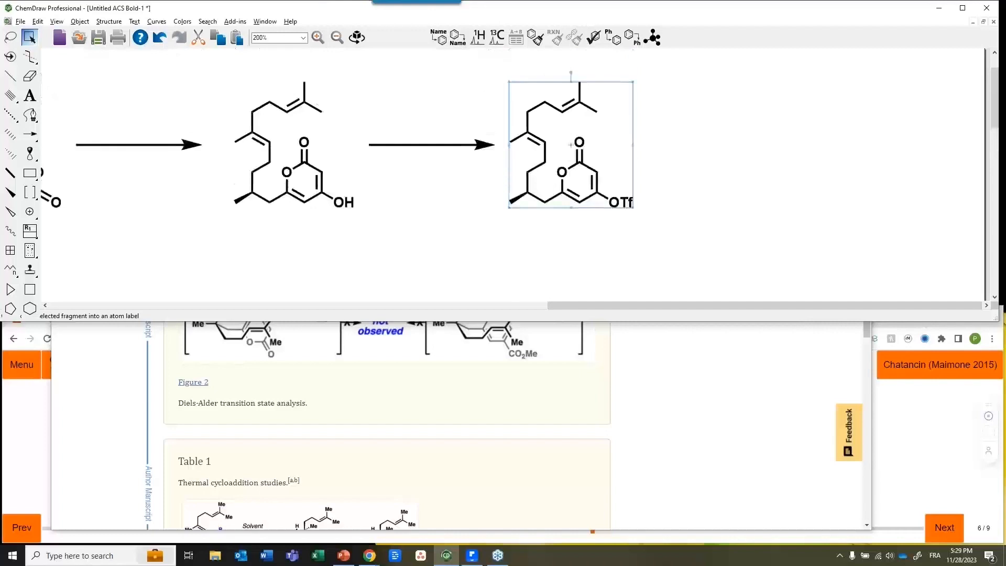
Delete the OTf triflate product that follows the second reaction arrow
key(Delete)
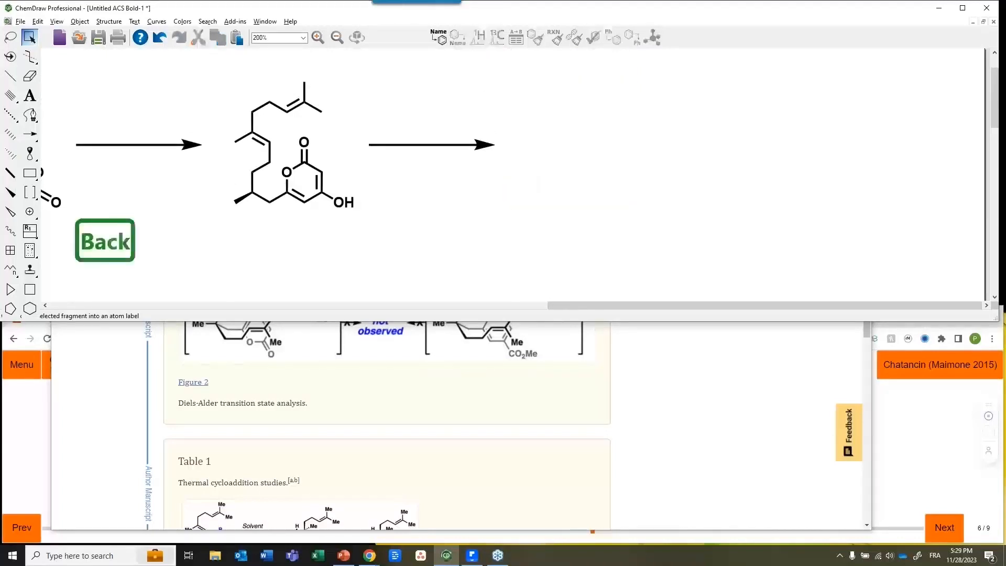
Delete the trailing arrow and copy the OH pyrone below a downward arrow
click(427, 136)
key(Delete)
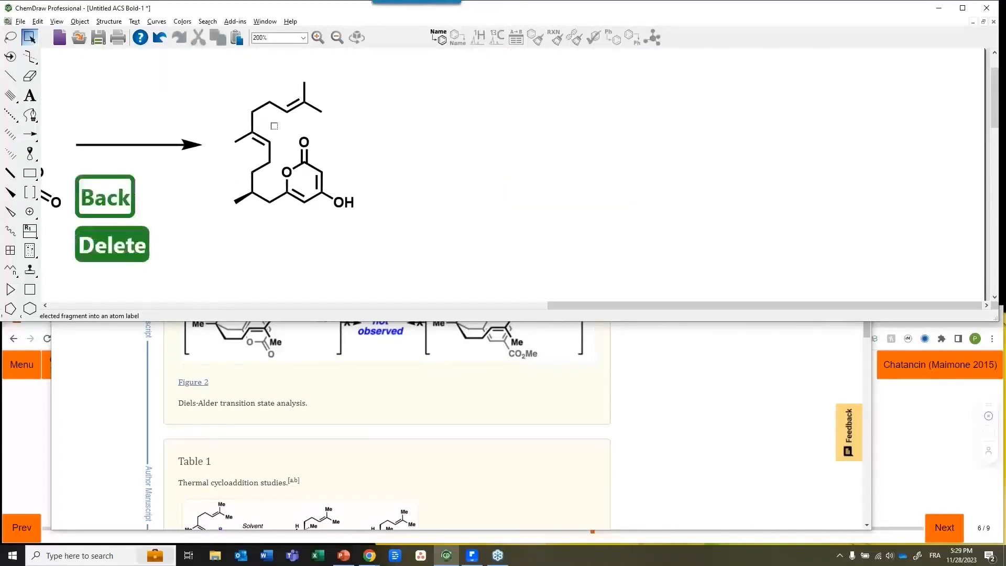
drag(213, 79, 422, 241)
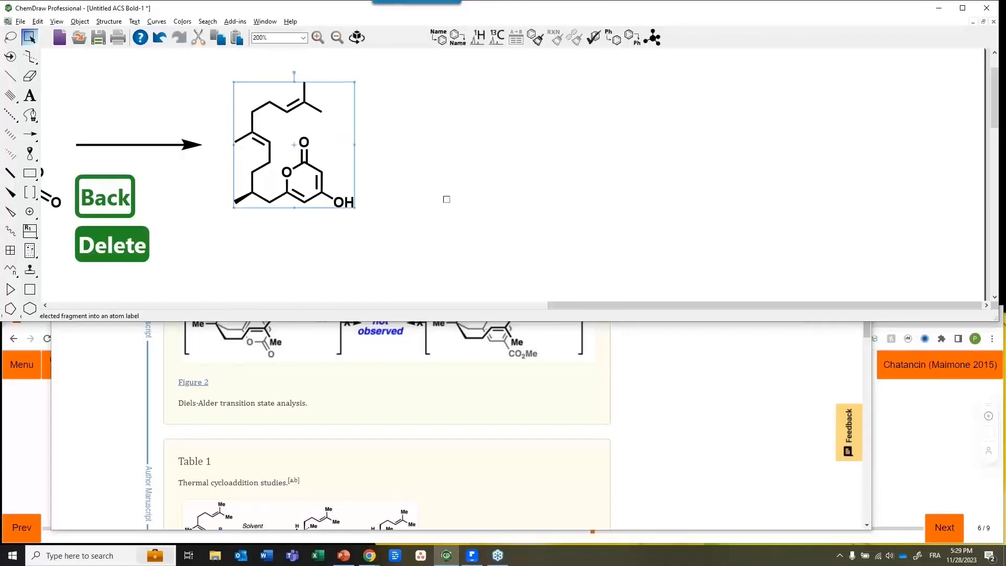
key(ctrl+Down)
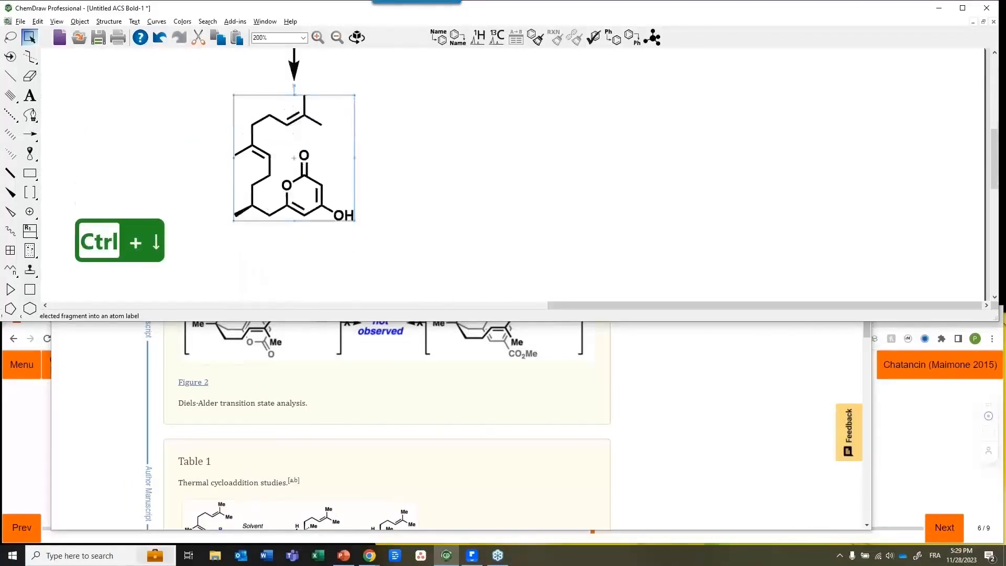
Add a second pyrone copy and move it left beside the original
drag(569, 308, 322, 324)
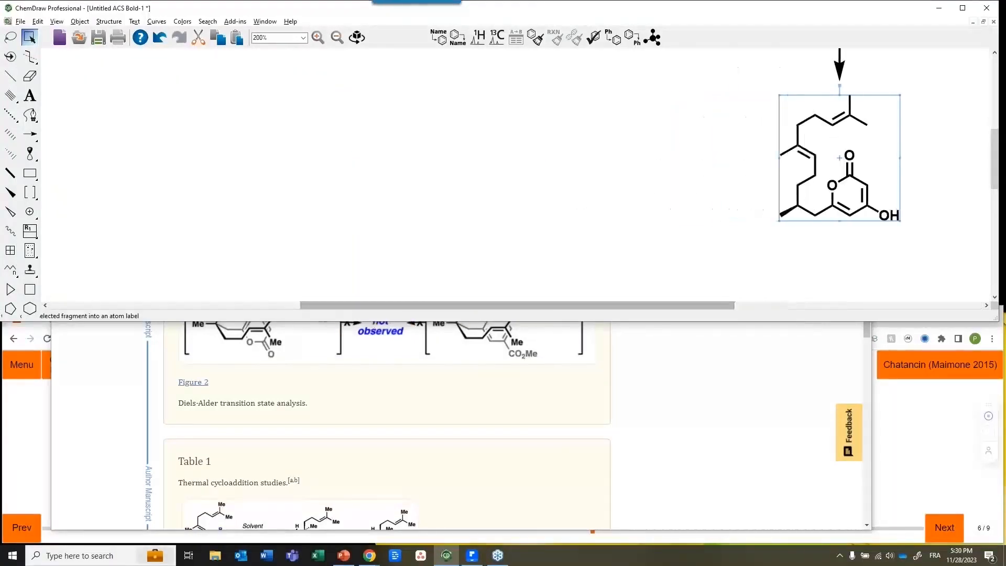
key(ctrl+Left)
double_click(602, 195)
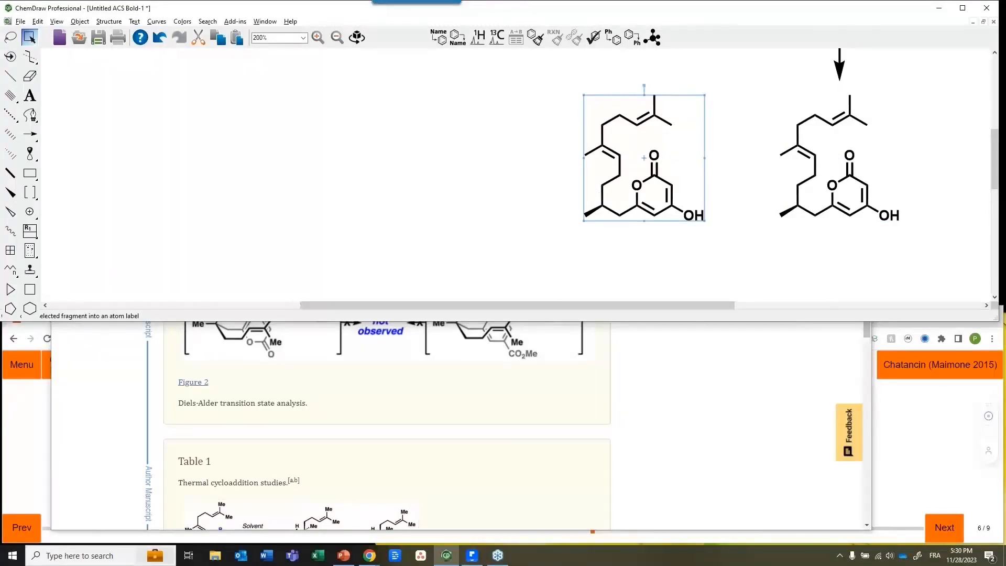
drag(619, 181, 578, 189)
click(618, 265)
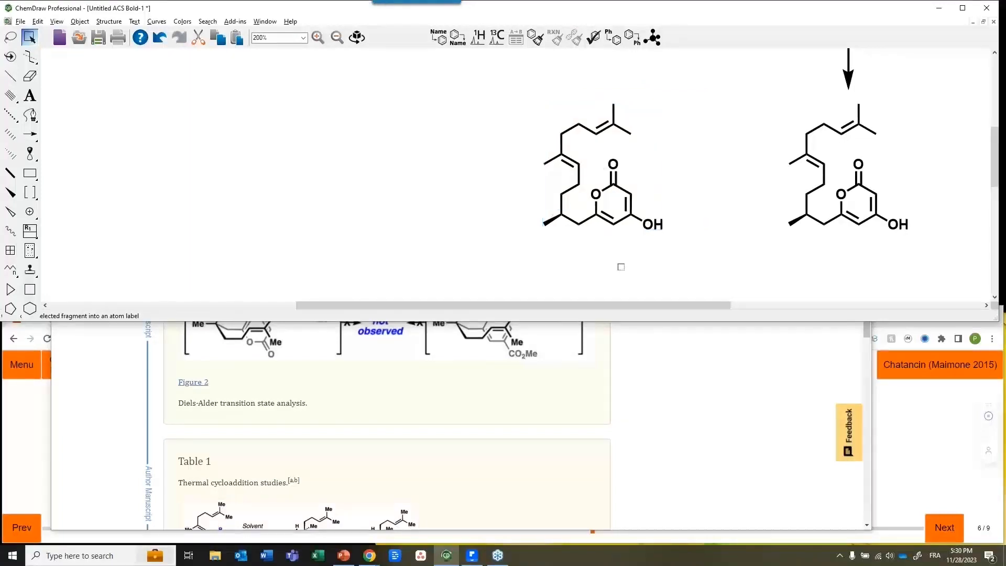
Show the Highlight Colors palette and park it at the upper left of the canvas
click(96, 22)
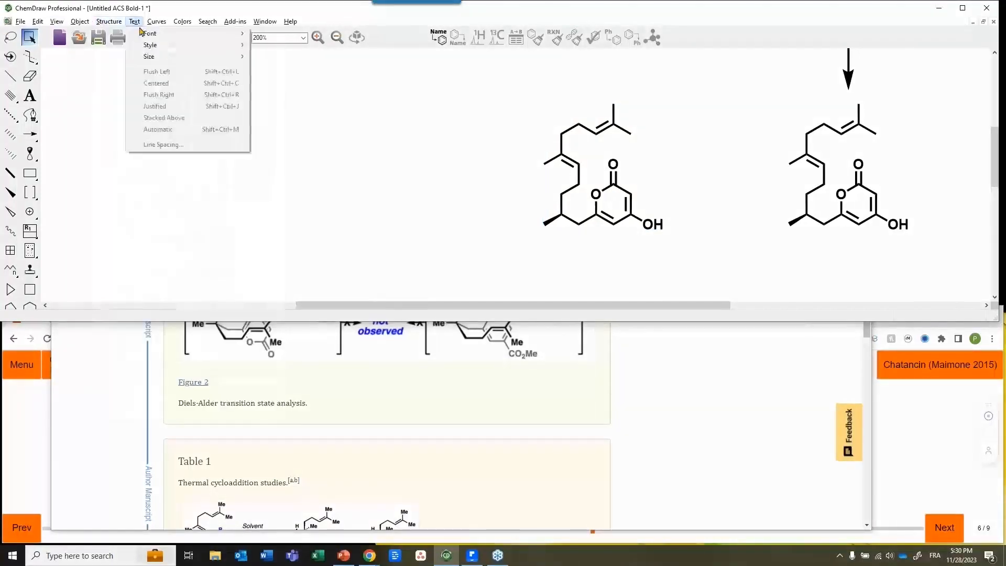
mouse_move(182, 21)
click(224, 195)
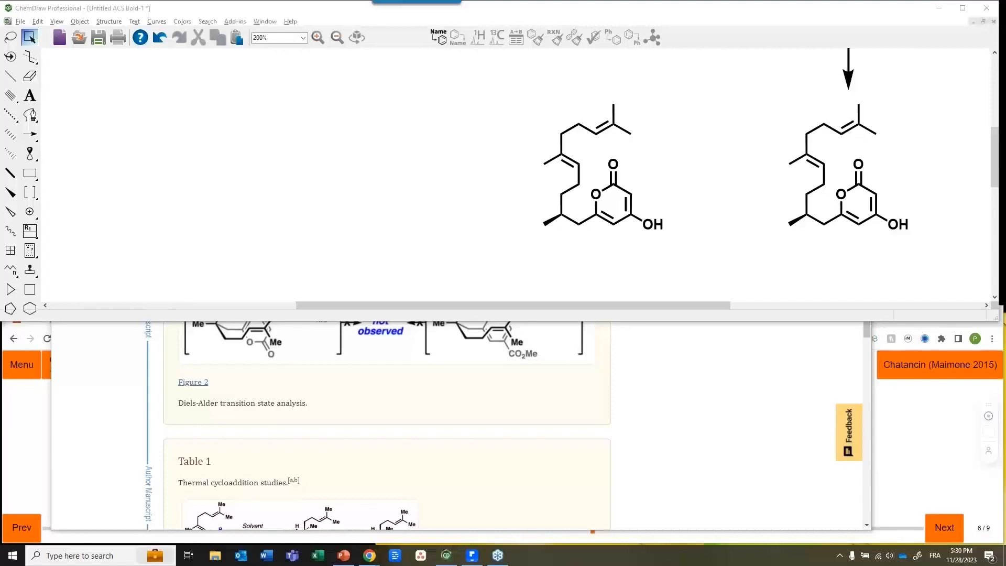
click(717, 138)
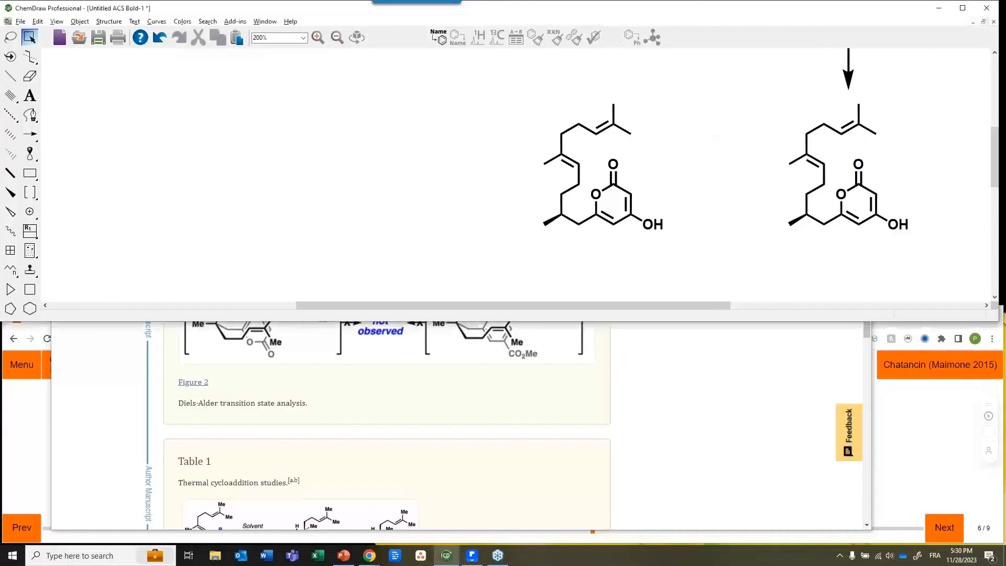
drag(1005, 196, 929, 76)
drag(837, 78, 135, 80)
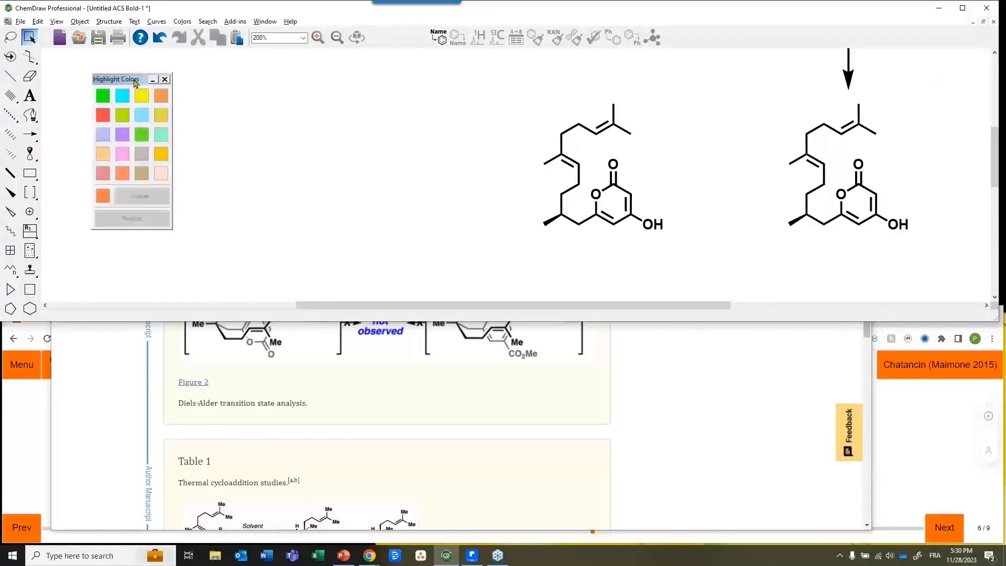
Open and close the Ring Fill Colors palette, then select the pyrone's right C=C bond
click(182, 23)
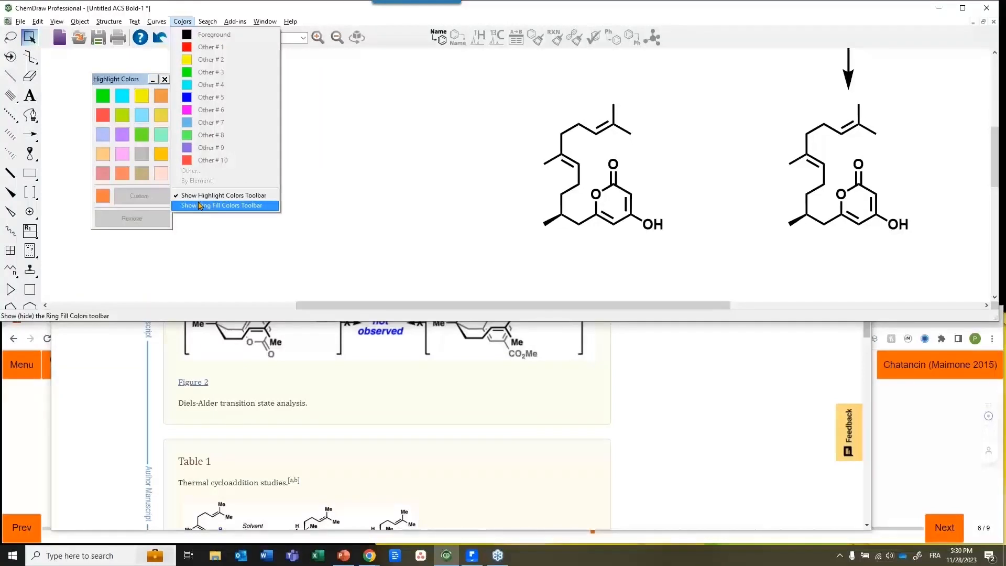
click(201, 205)
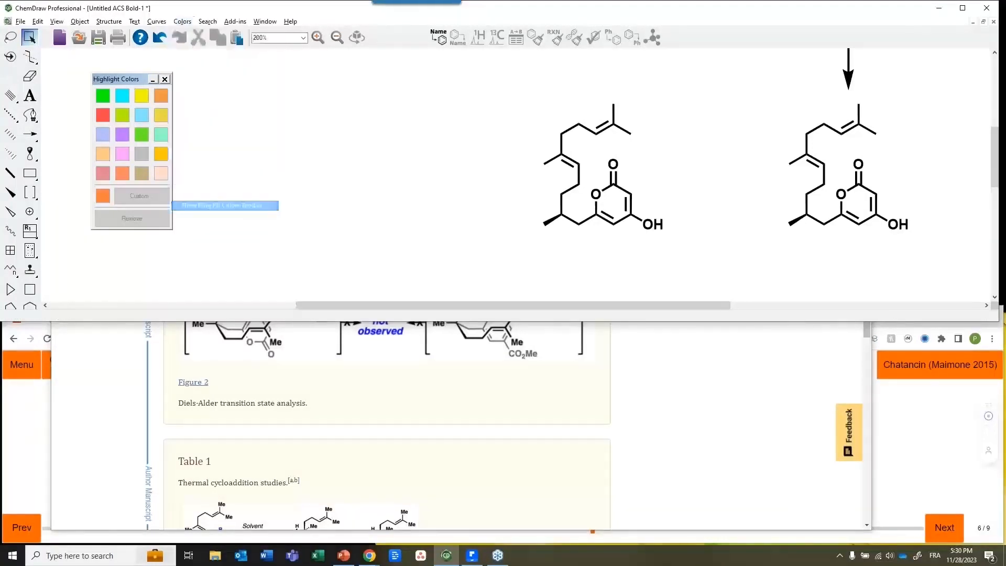
drag(576, 192, 235, 93)
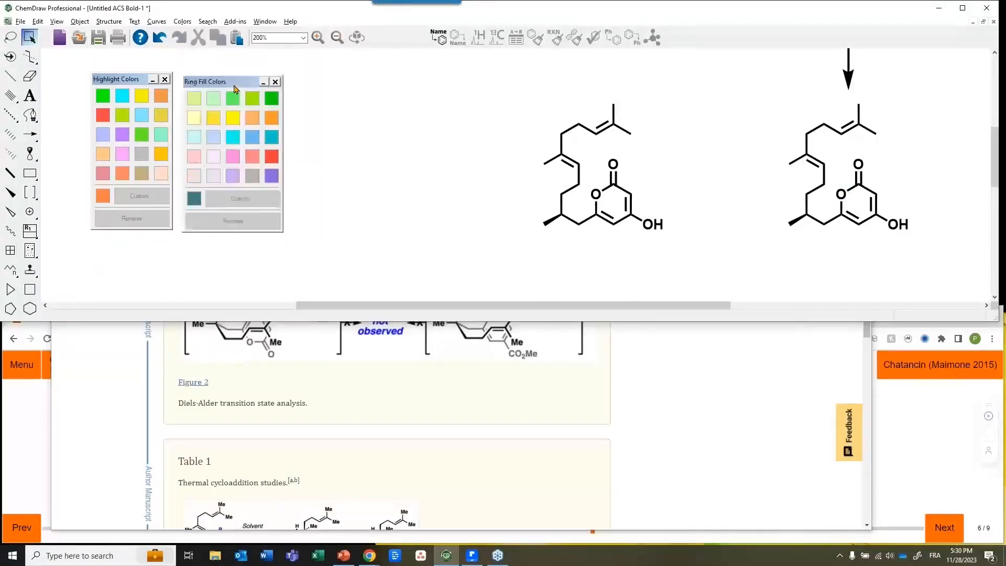
click(275, 82)
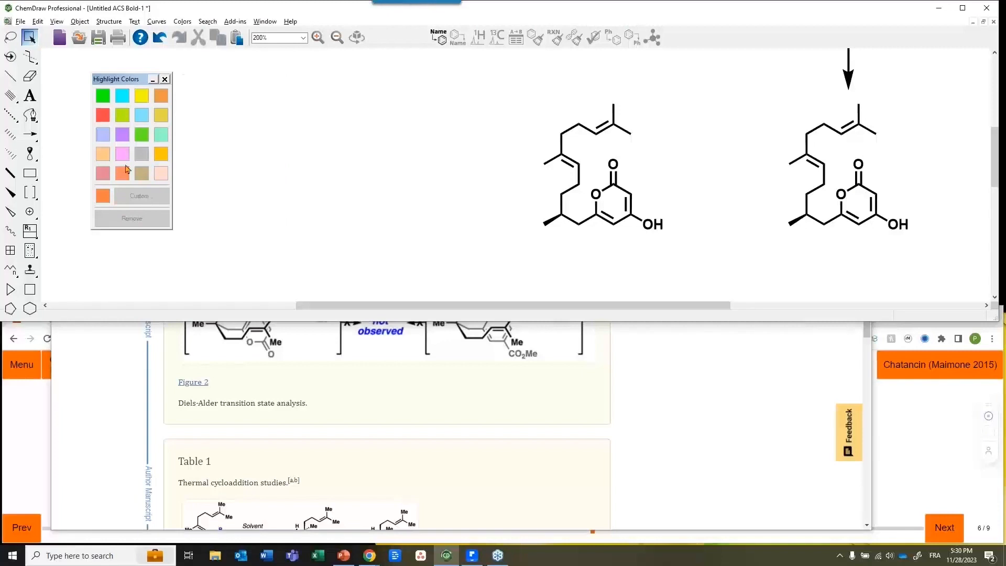
drag(646, 185, 627, 226)
Highlight the pyrone's right and lower-left C=C bonds orange and the chain C=C green
click(161, 96)
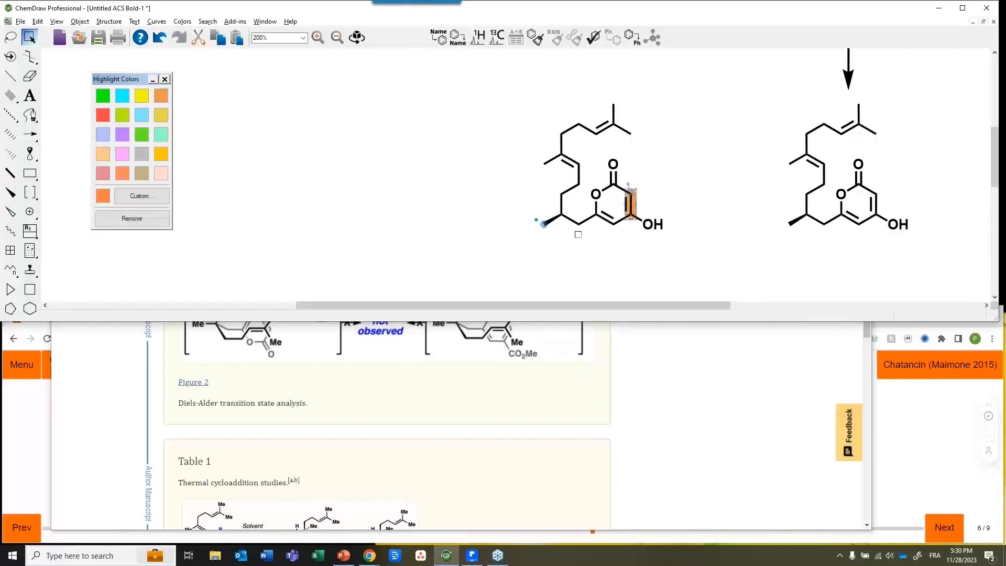
drag(587, 250, 623, 213)
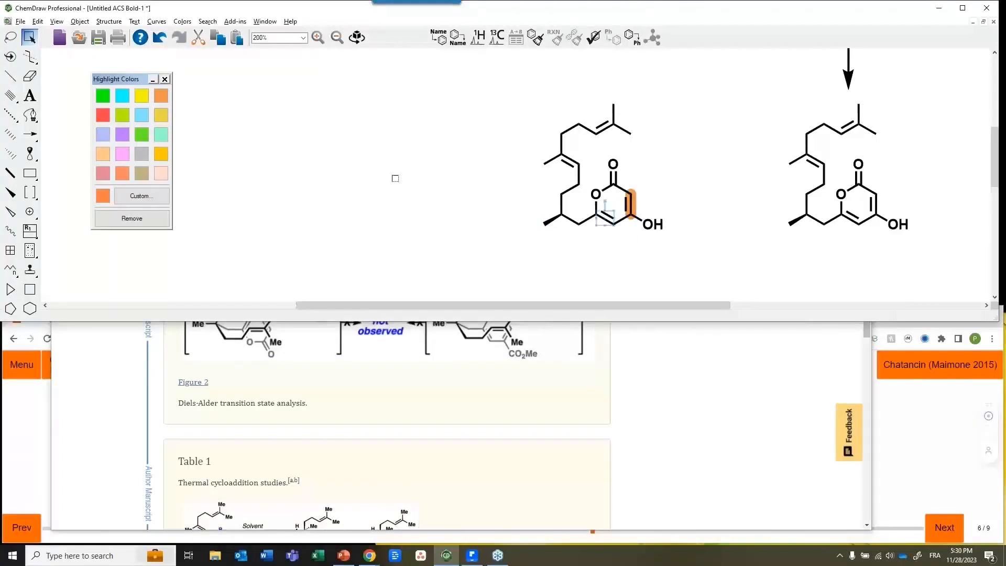
click(161, 96)
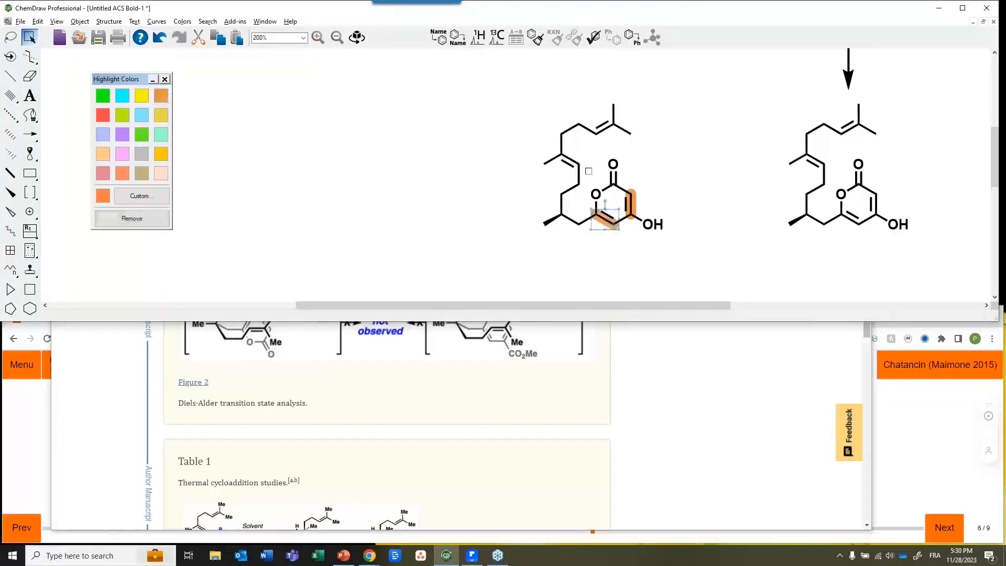
drag(586, 147, 558, 171)
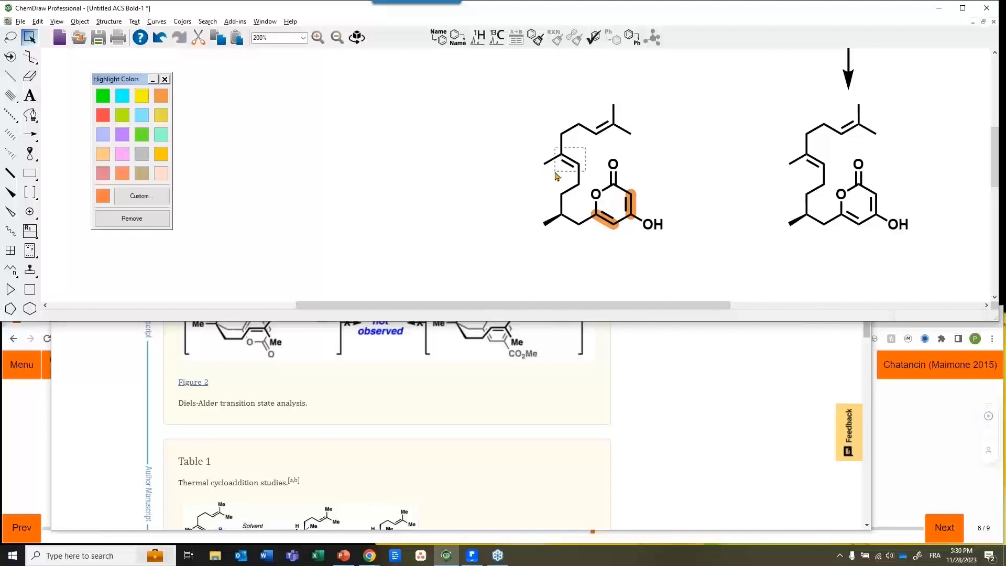
click(103, 96)
click(521, 157)
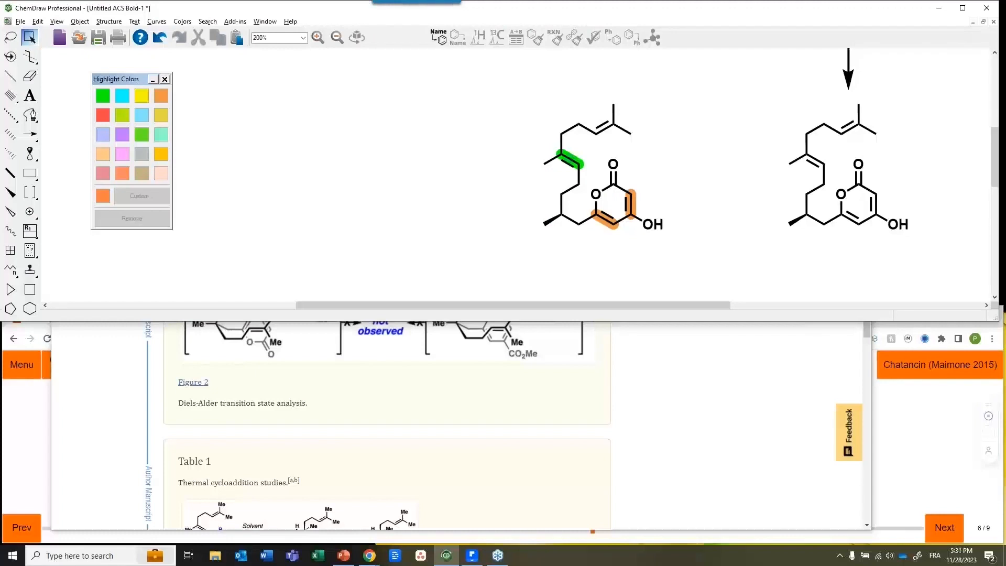
Drag a copy of the highlighted molecule to the left
double_click(571, 187)
drag(567, 180, 394, 189)
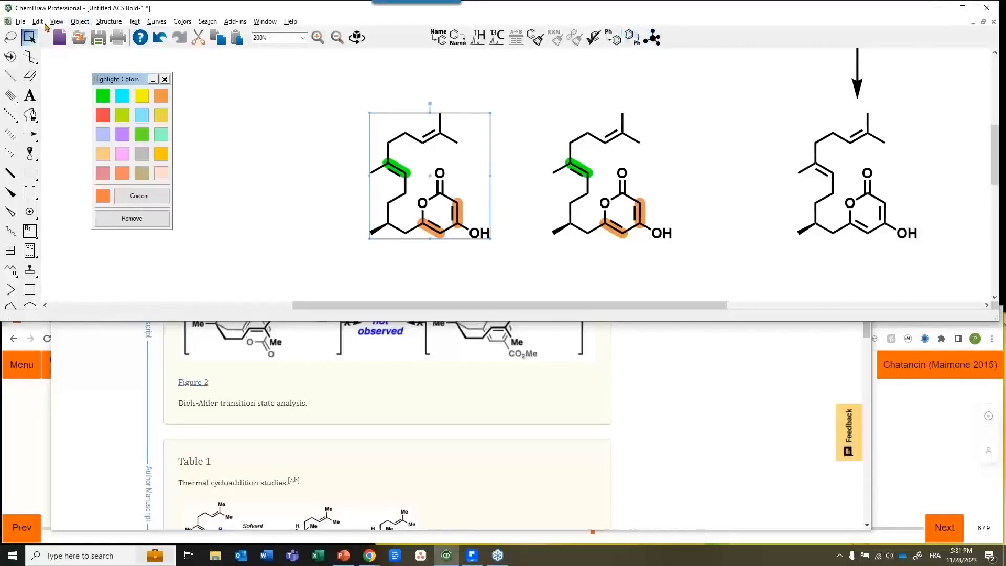
click(57, 23)
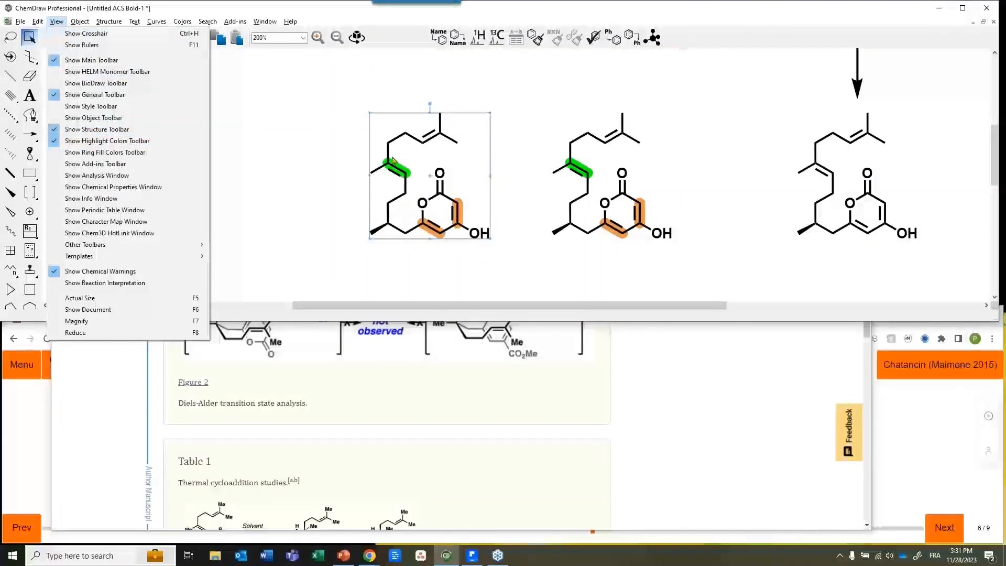
Look through the display and structure menus without making changes
click(59, 22)
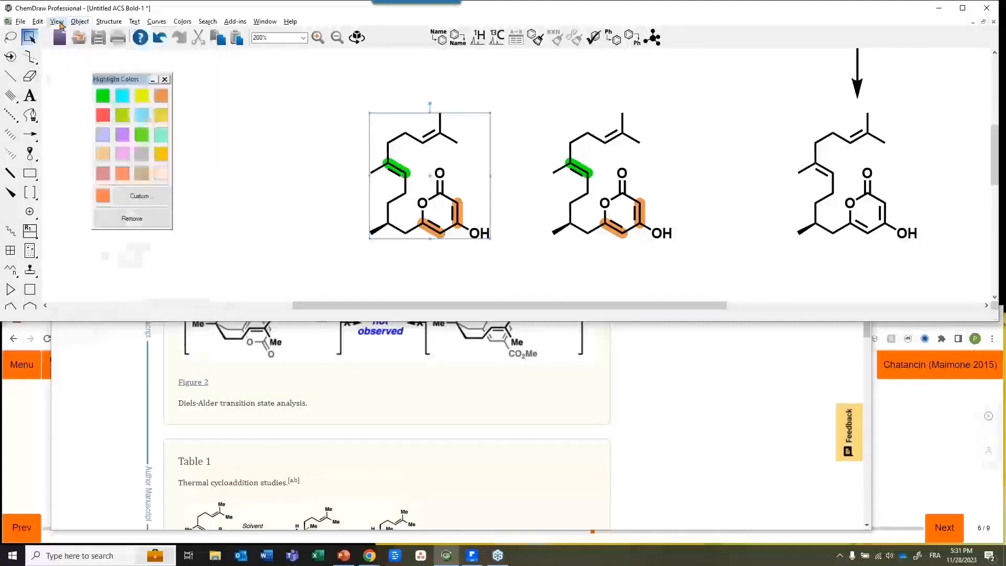
click(107, 21)
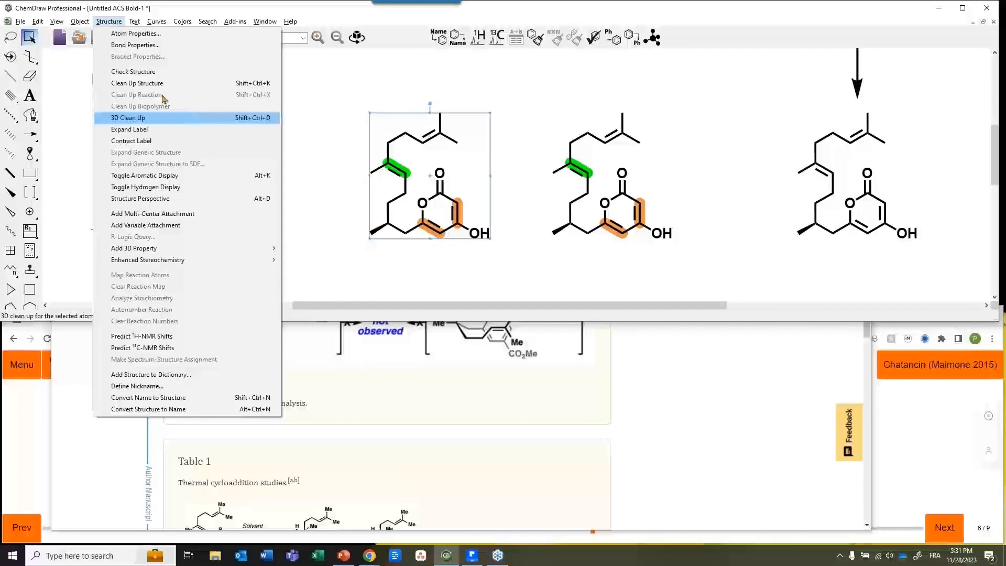
click(496, 191)
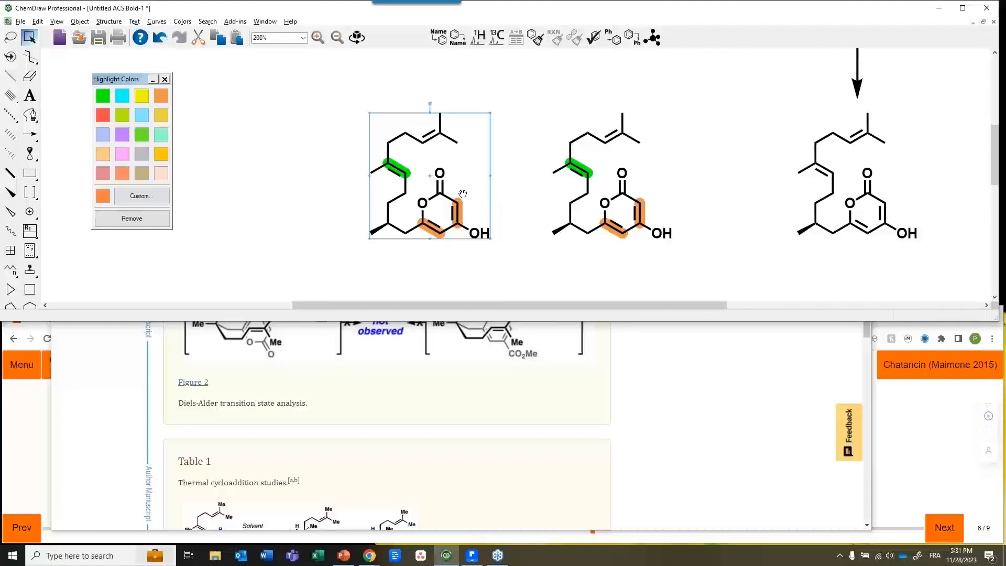
3D-rotate the left copy with Ctrl+Shift+D, then delete it
key(ctrl+shift+d)
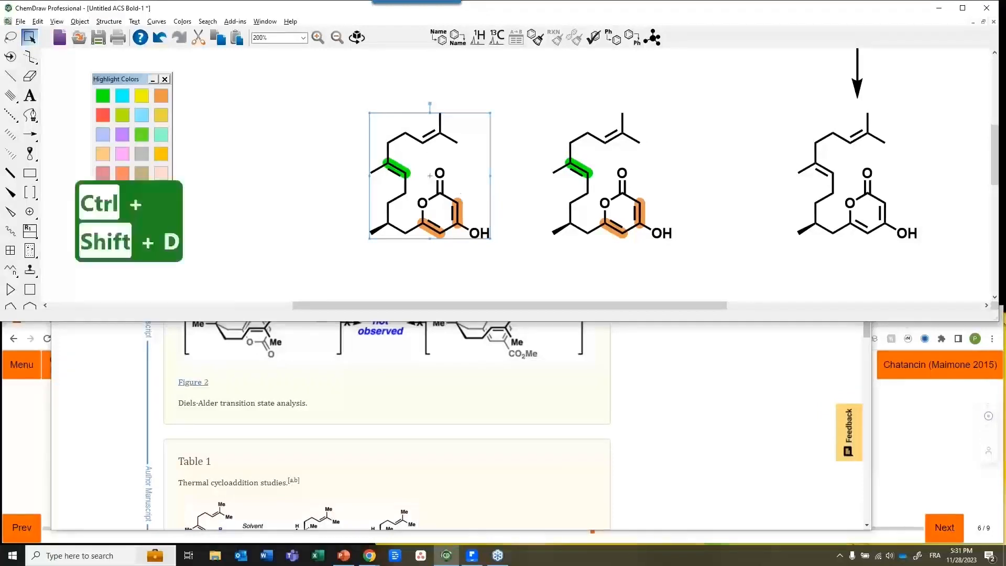
key(ctrl+shift+d)
key(ctrl+shift+d)
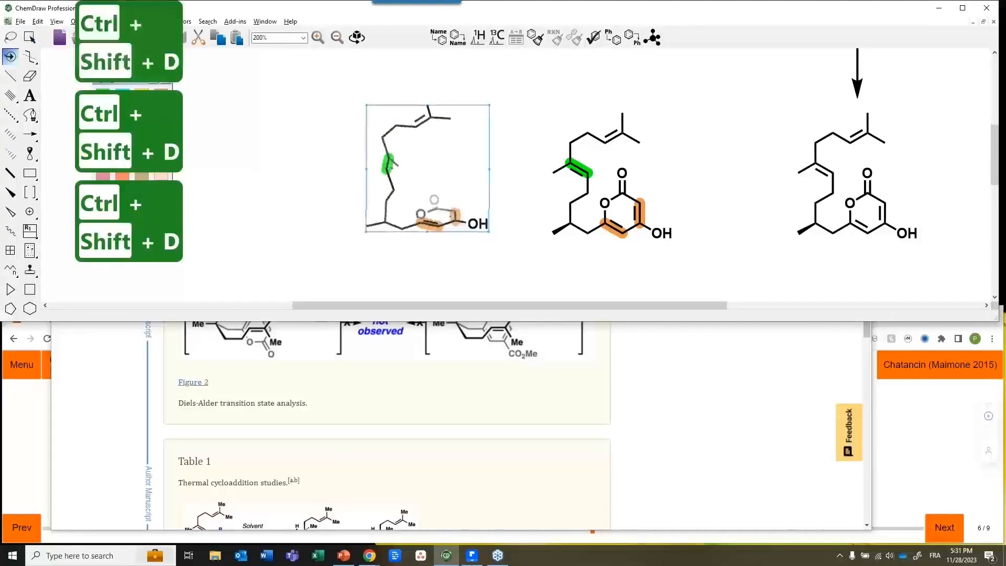
drag(452, 181, 451, 164)
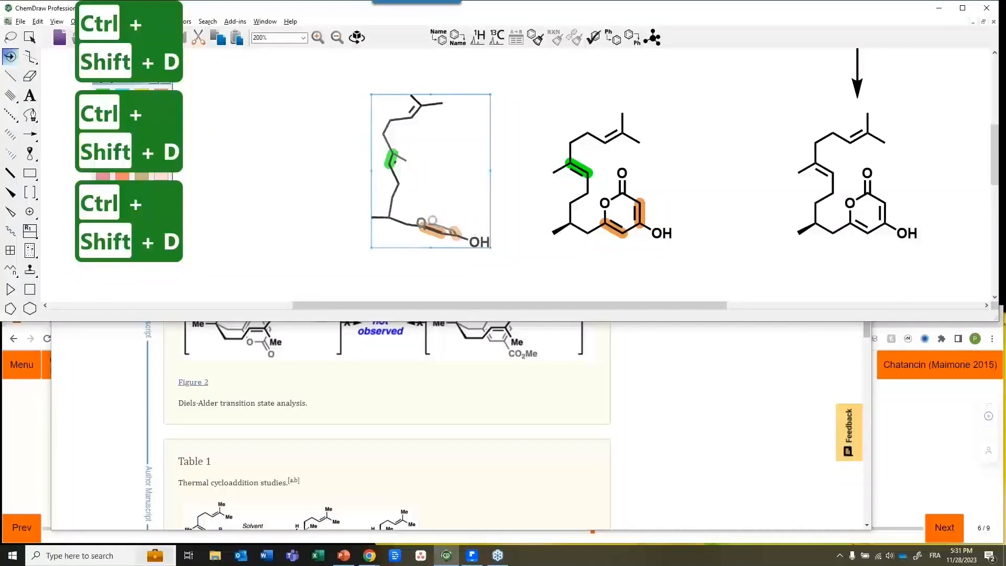
drag(460, 211, 428, 180)
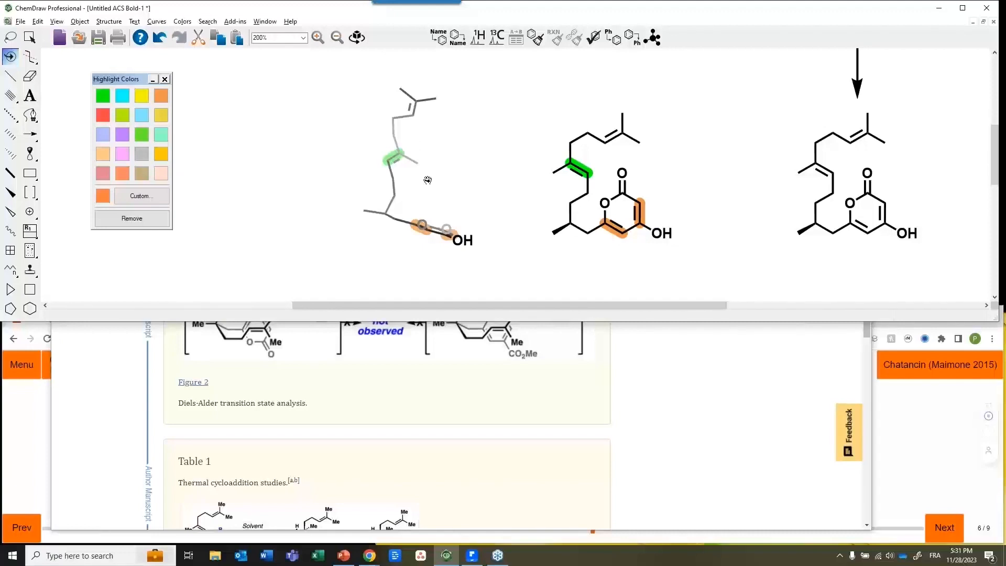
drag(427, 179, 427, 179)
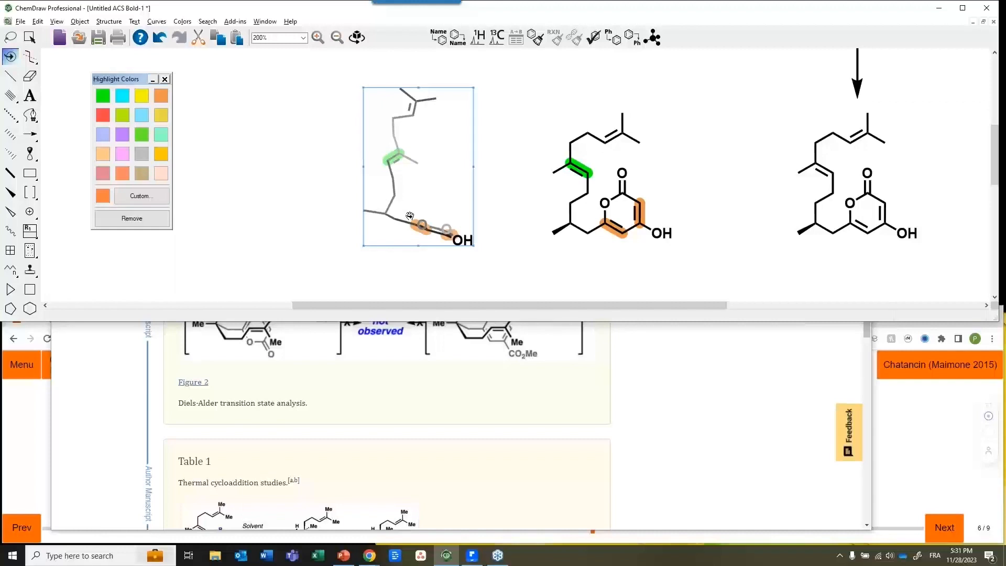
key(Delete)
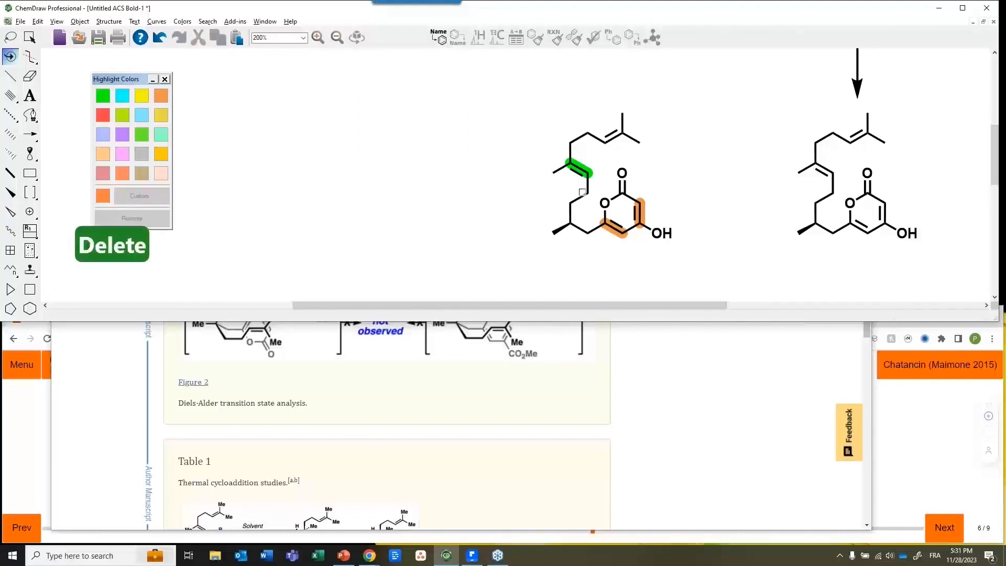
Drag a copy of the highlighted macrocycle to the left
click(583, 195)
click(30, 37)
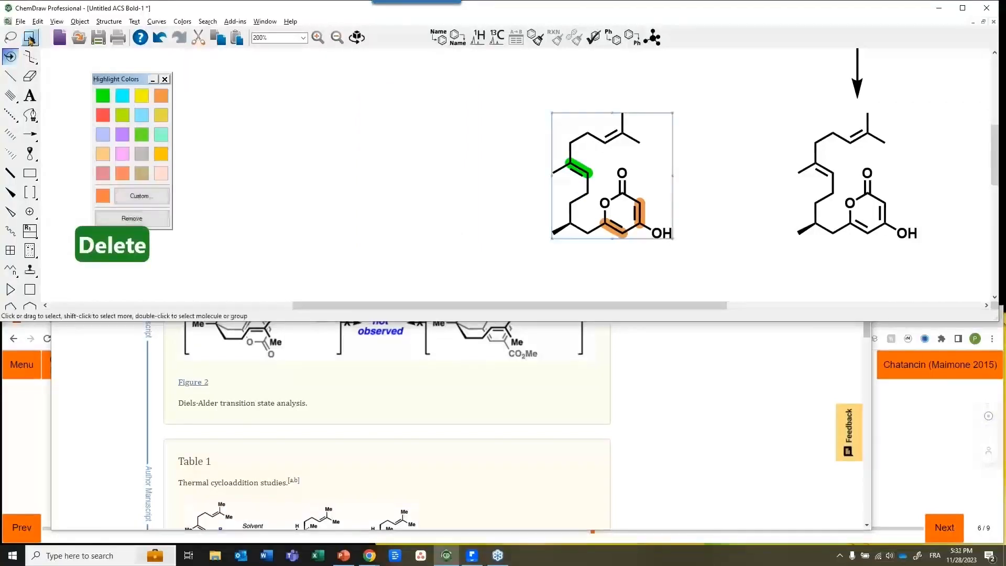
drag(628, 216, 452, 219)
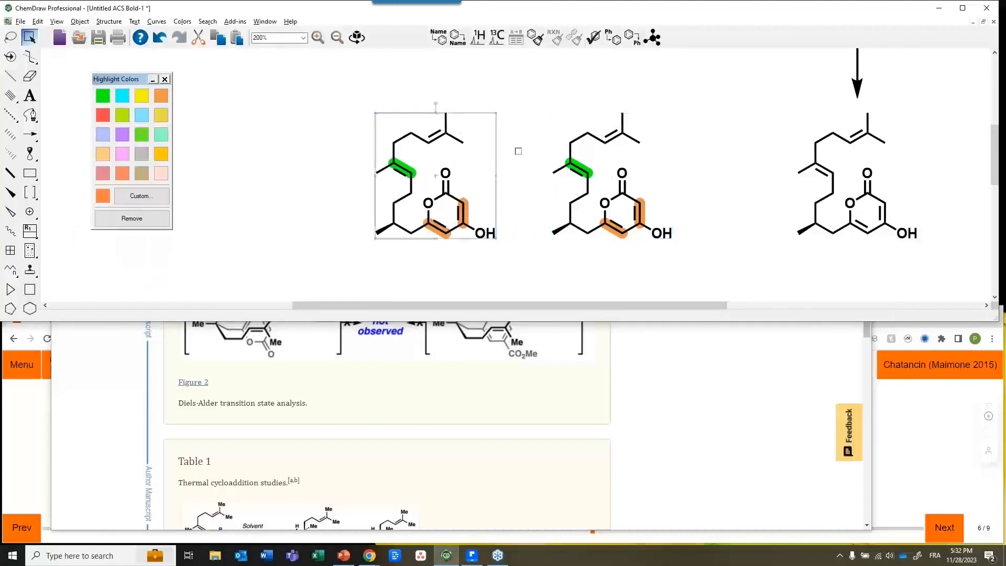
click(508, 171)
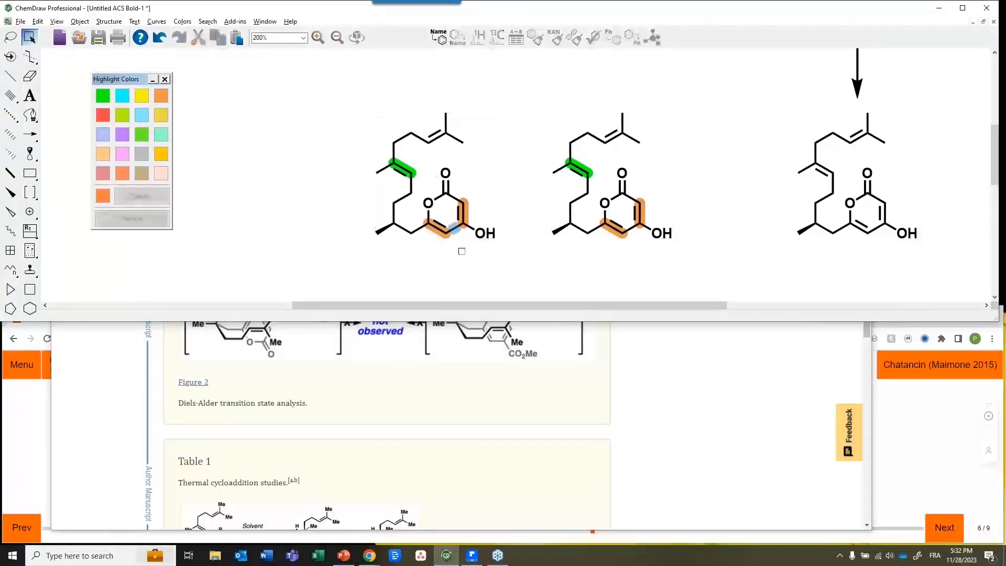
Make the pyrone's right bond single, bottom bond double and next bond single
key(Right)
key(Up)
key(Up)
key(Down)
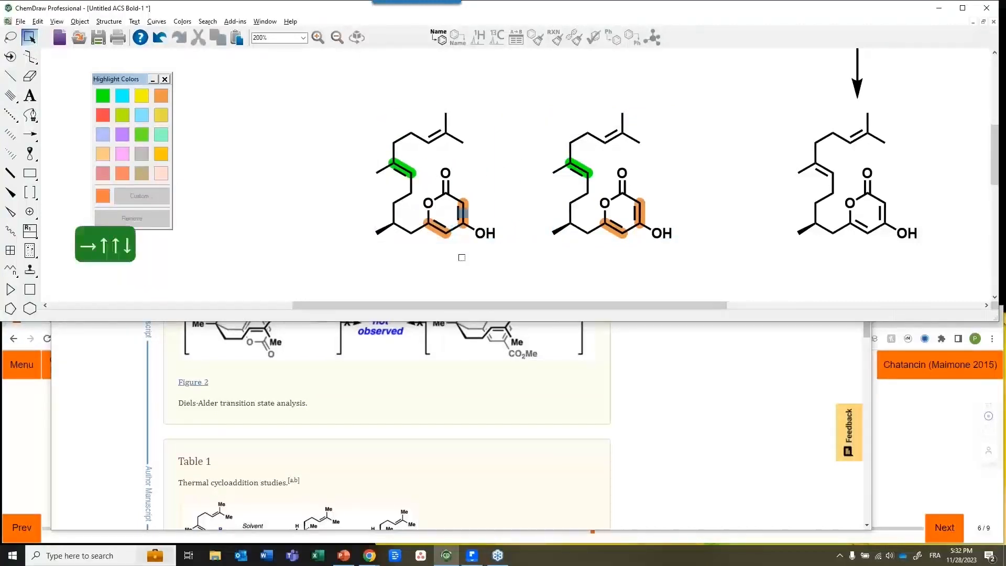
key(1)
key(Down)
key(Left)
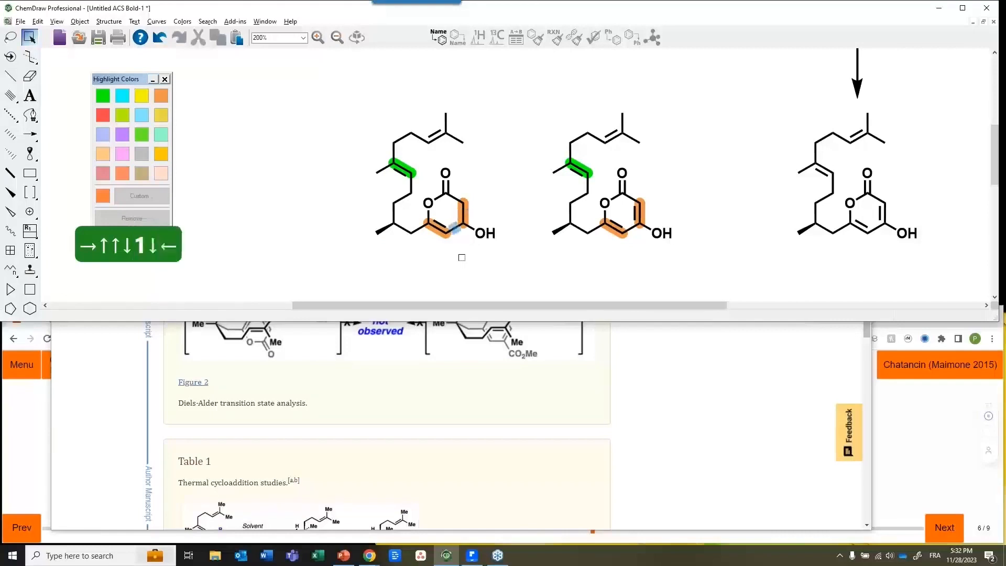
key(2)
key(Left)
key(Left)
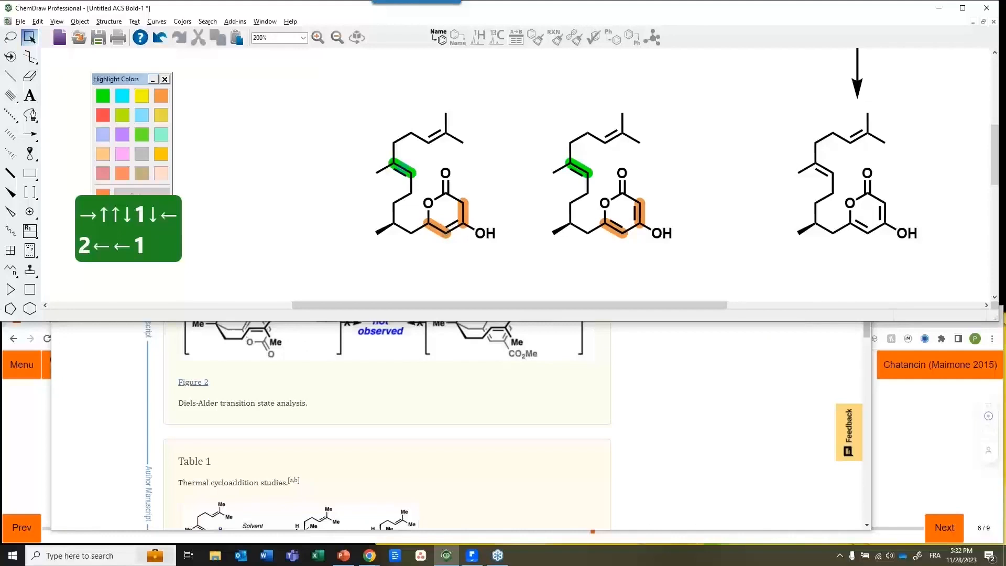
key(1)
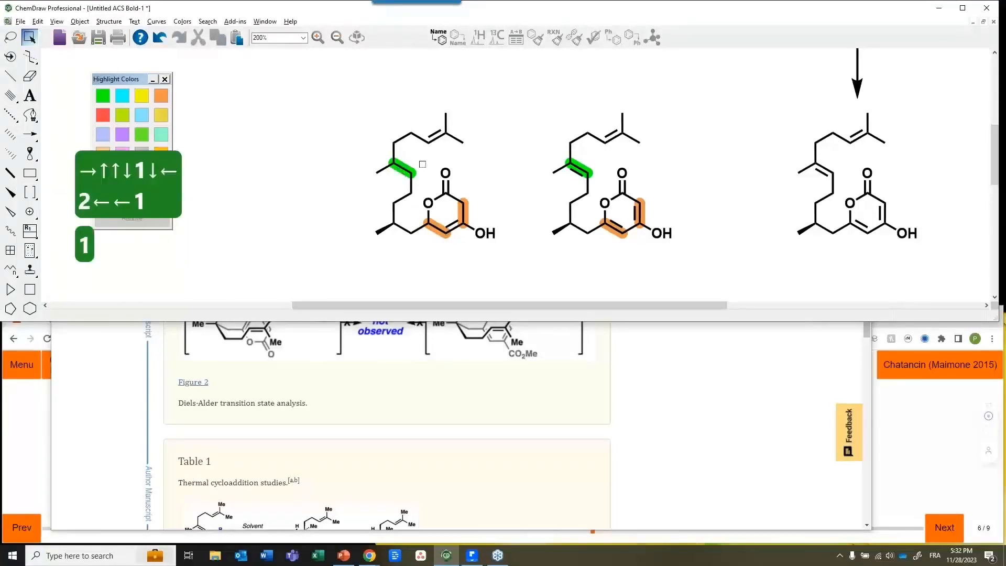
Draw two bonds joining the green alkene carbons to the pyrone ring carbons
key(x)
click(429, 215)
drag(428, 224, 393, 165)
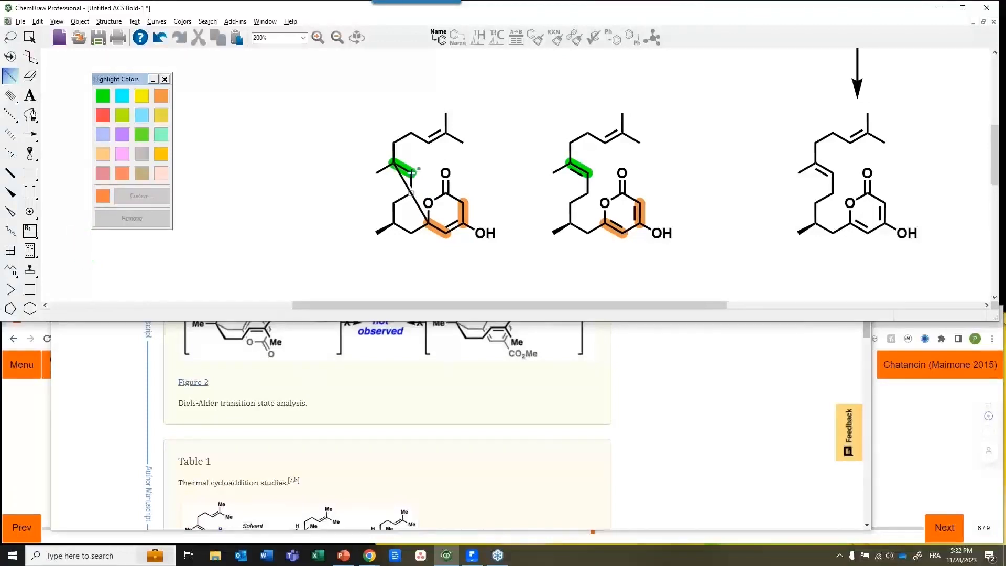
drag(432, 189, 460, 203)
3D-rotate the bonded copy into a perspective matching the article's Figure 2 transition state
key(Tab)
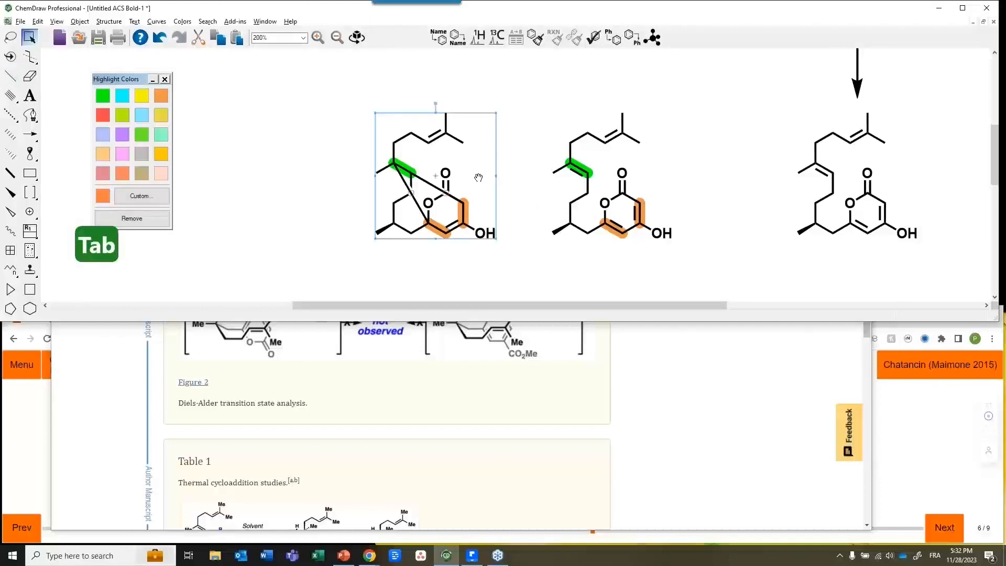
key(ctrl+shift+d)
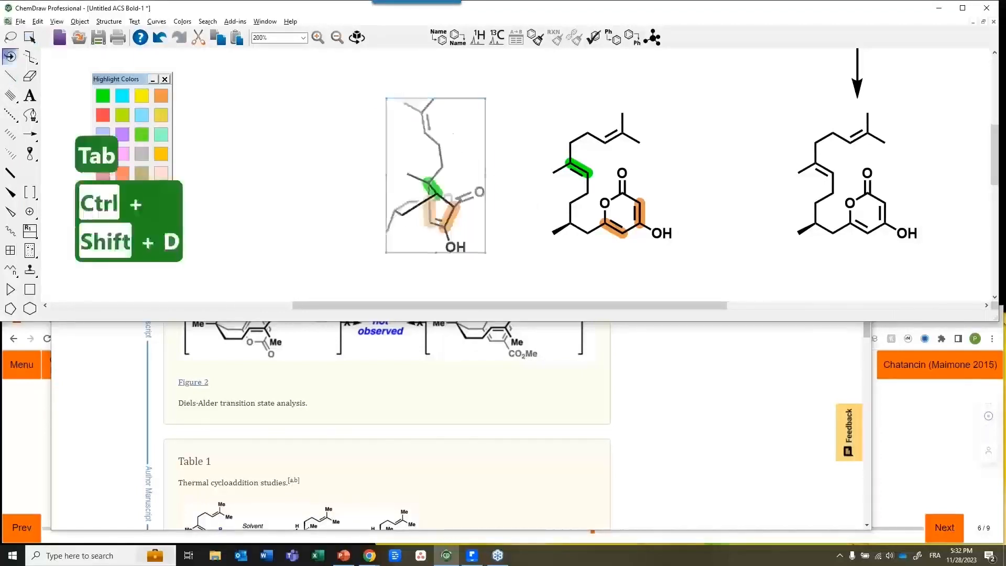
key(ctrl+shift+d)
key(ctrl+shift+d)
drag(461, 195, 463, 135)
drag(442, 192, 445, 74)
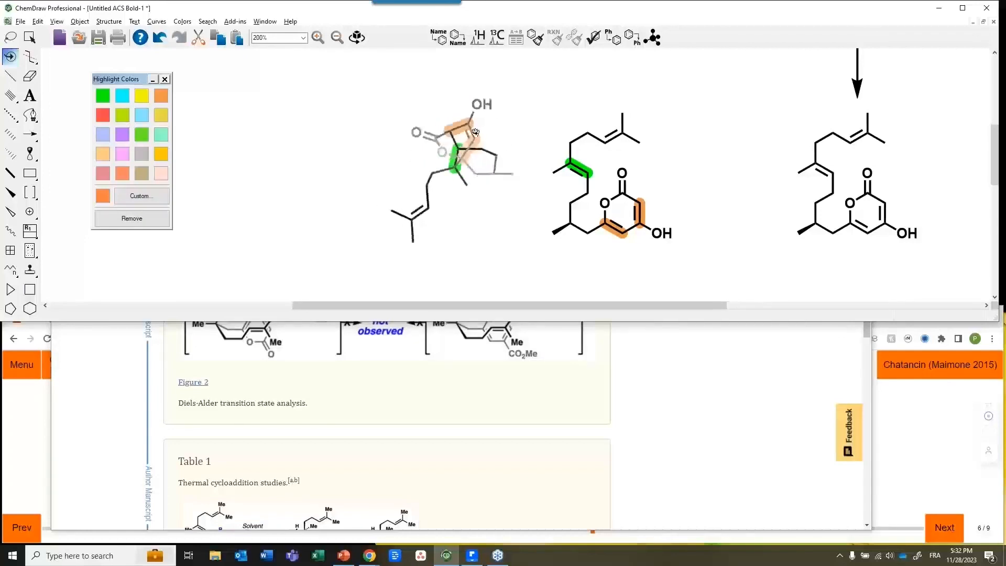
click(425, 405)
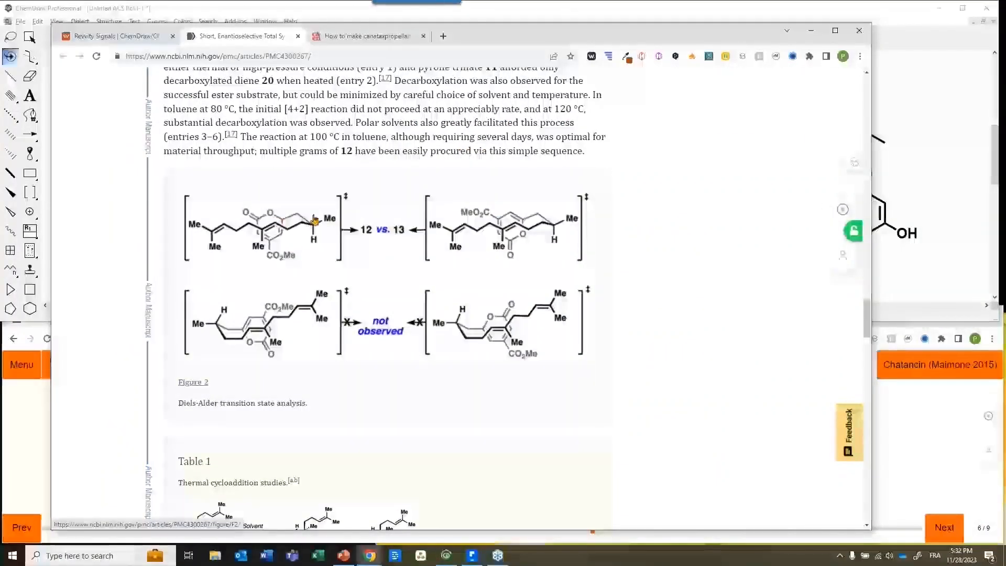
click(742, 8)
drag(484, 157, 487, 193)
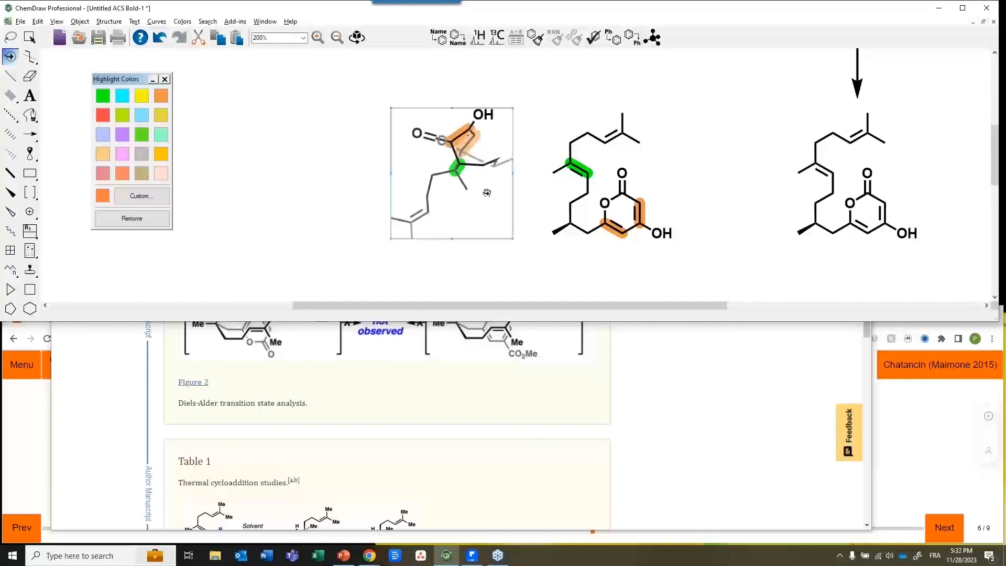
Zoom in, move the 3D copy down-left and reposition a side-chain atom
scroll(487, 193, up, 5)
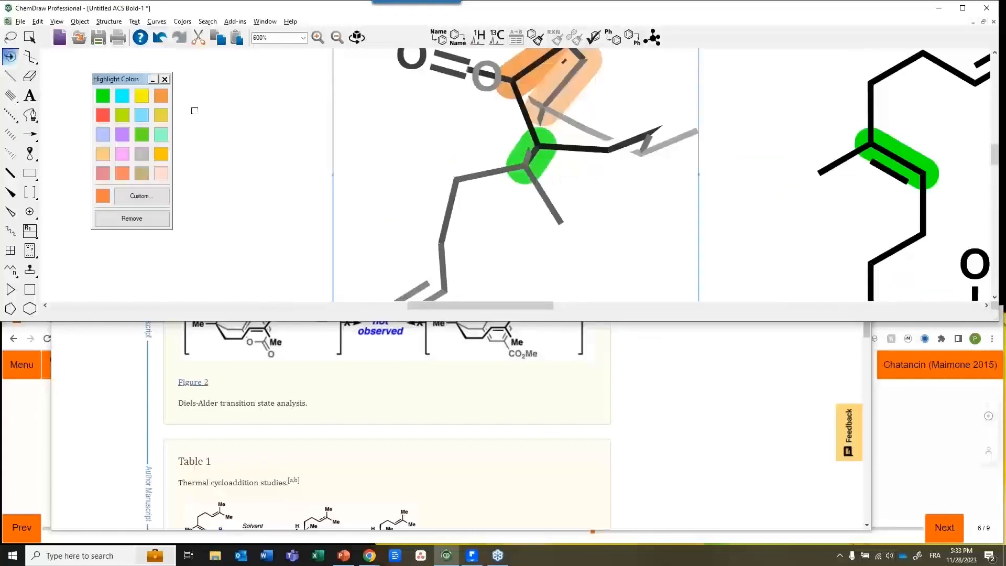
click(30, 37)
drag(418, 137, 346, 204)
click(701, 166)
drag(538, 220, 515, 167)
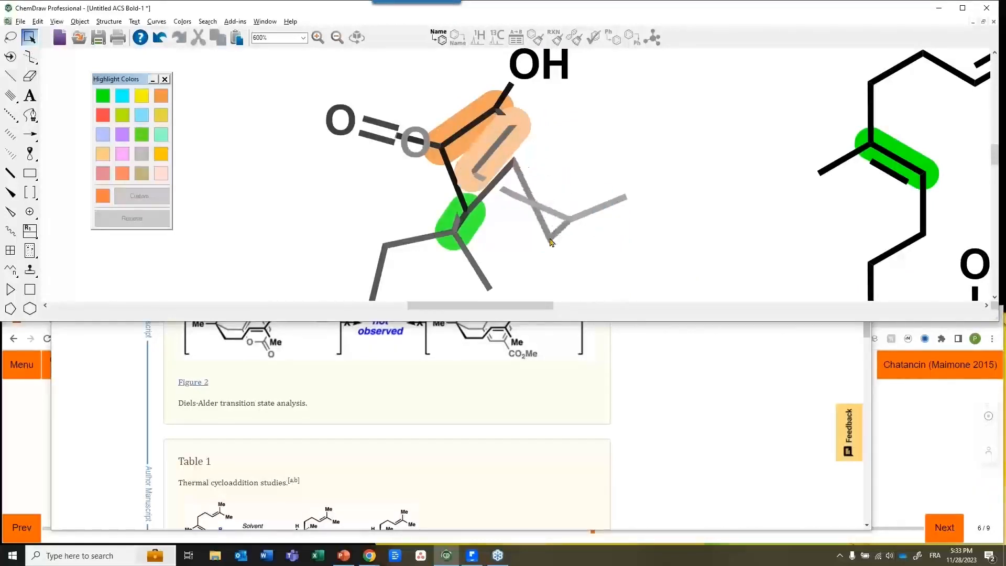
3D-rotate the whole structure further, zooming to 400%
key(Tab)
key(ctrl+shift+d)
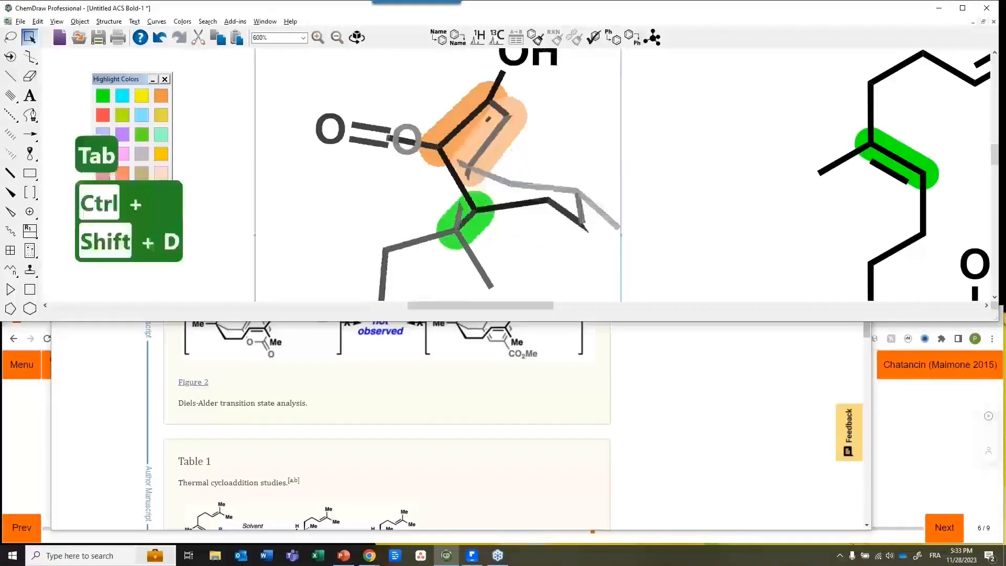
drag(490, 230, 487, 209)
key(F8)
drag(583, 177, 514, 271)
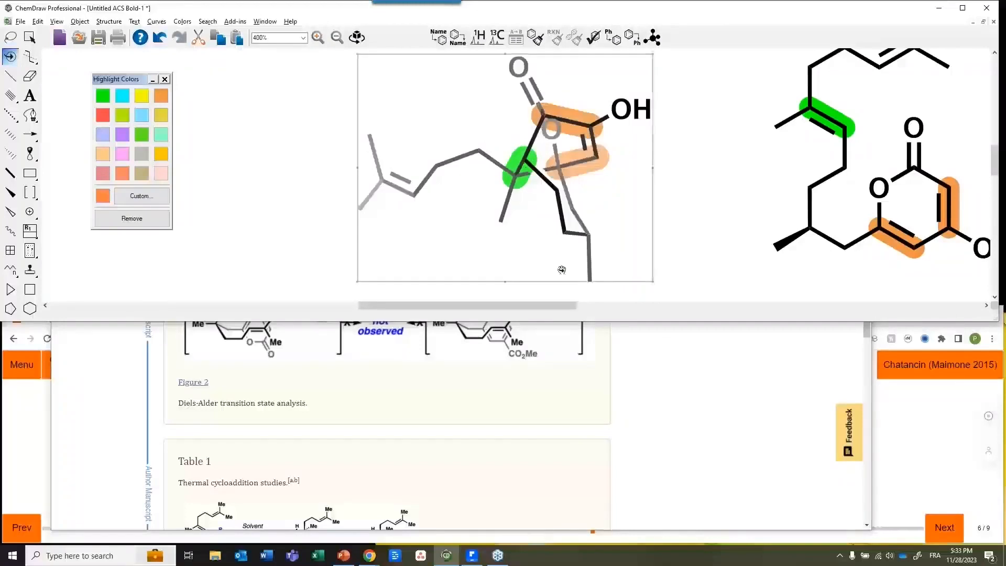
Rotate the model in 3D until the OH points up and the side chain extends left
key(alt+Up)
key(alt+Up)
key(alt+Up)
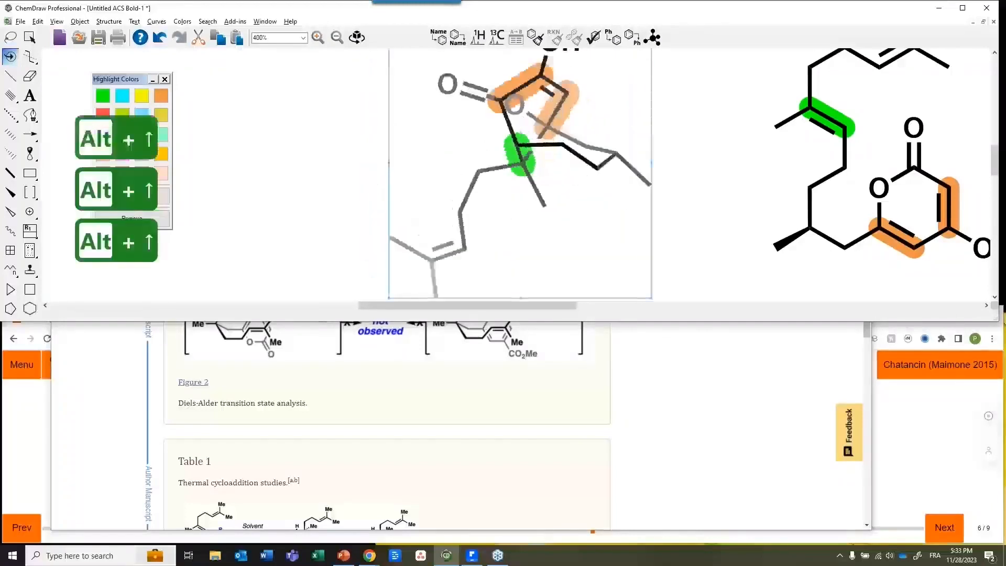
drag(548, 241, 615, 226)
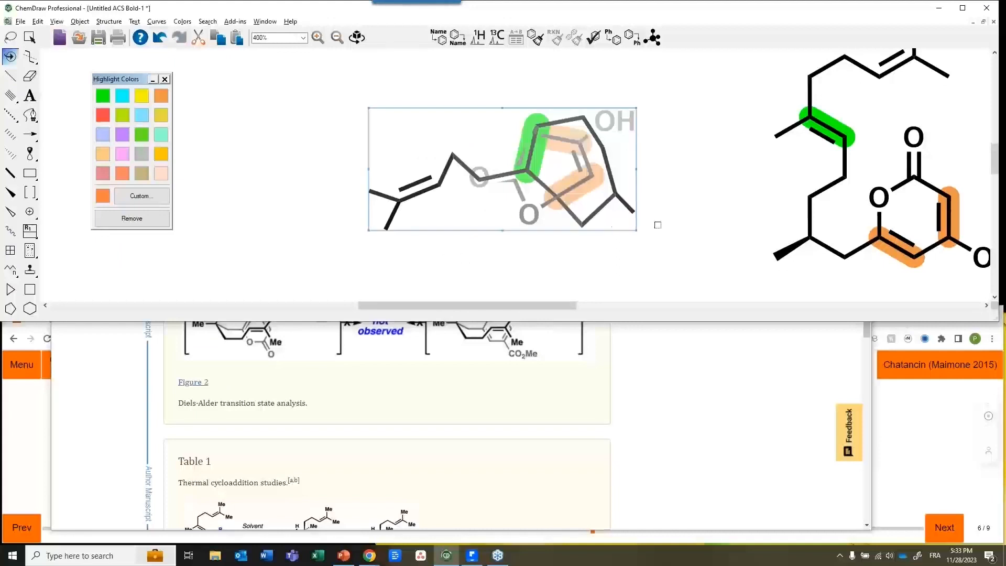
drag(576, 166, 599, 227)
drag(657, 245, 502, 236)
mouse_move(542, 194)
mouse_down()
mouse_move(530, 190)
mouse_move(545, 165)
mouse_move(540, 184)
mouse_up()
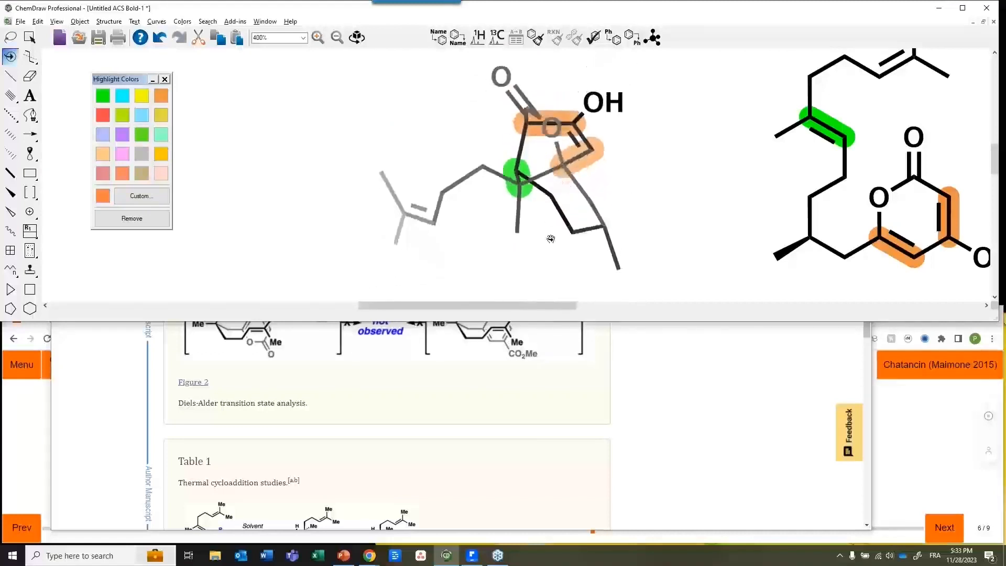
drag(562, 172, 557, 193)
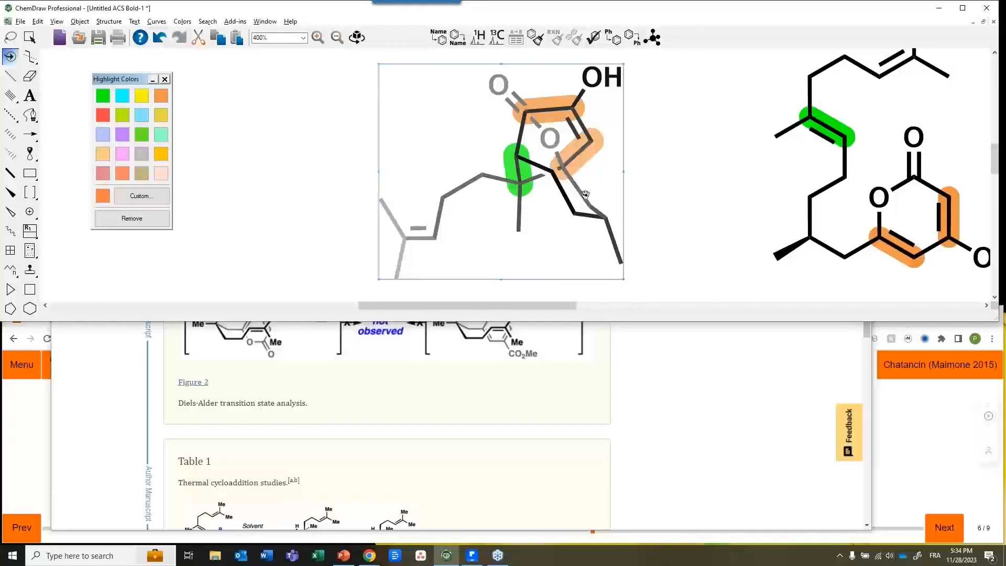
Delete the two added bonds near the ring oxygen and the green alkene
click(607, 183)
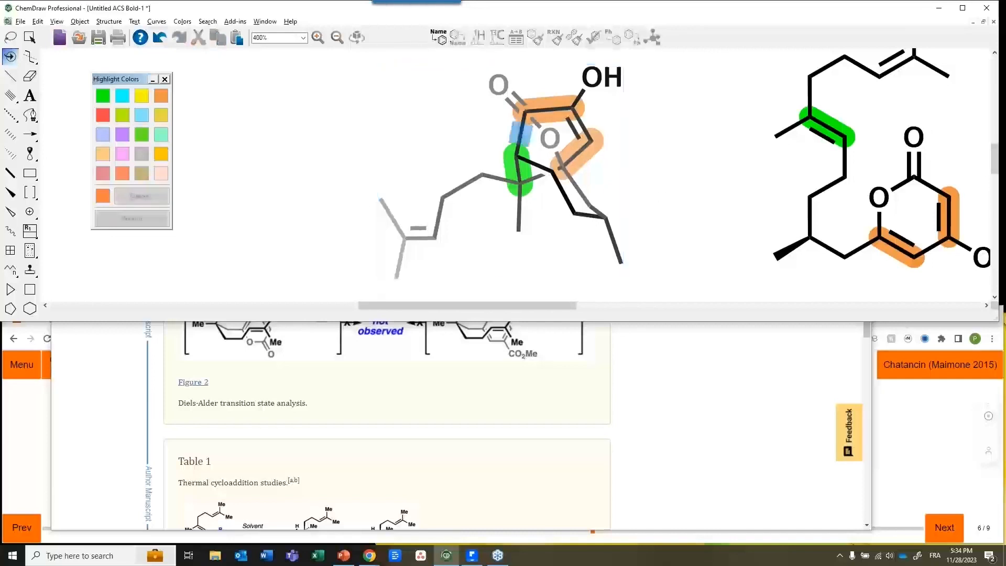
key(Delete)
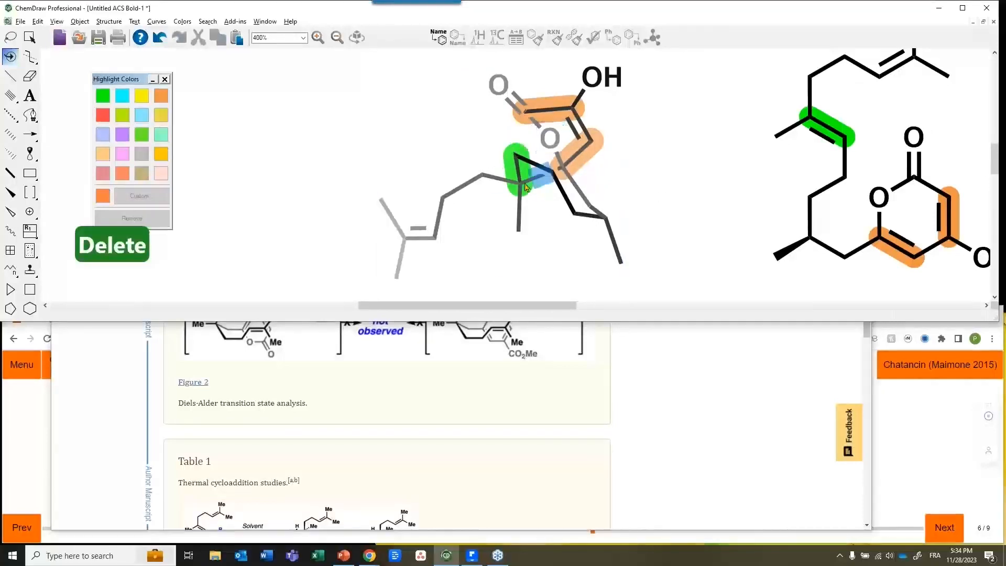
key(Delete)
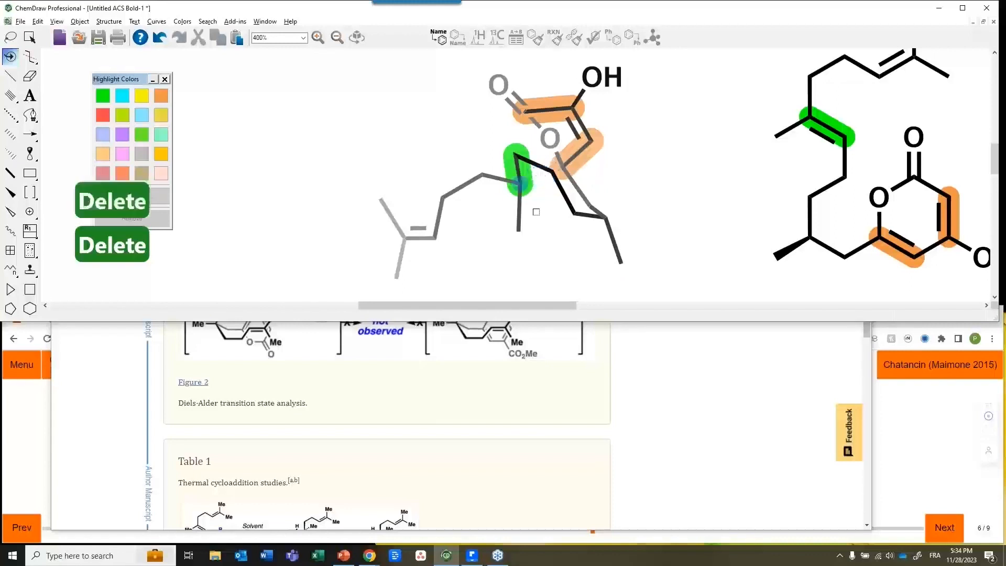
Make the green-highlighted bond and a pyrone ring bond double bonds
key(Up)
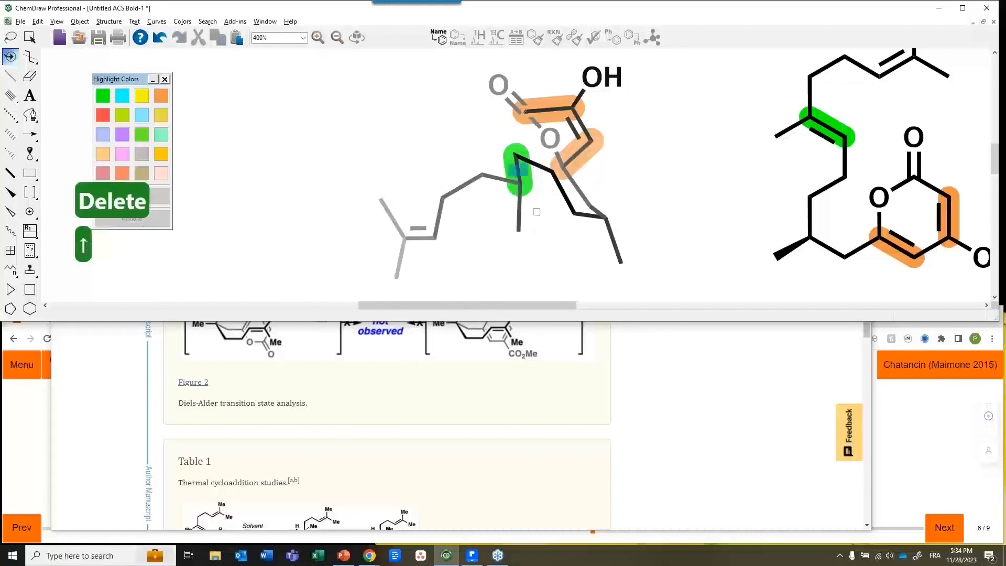
key(2)
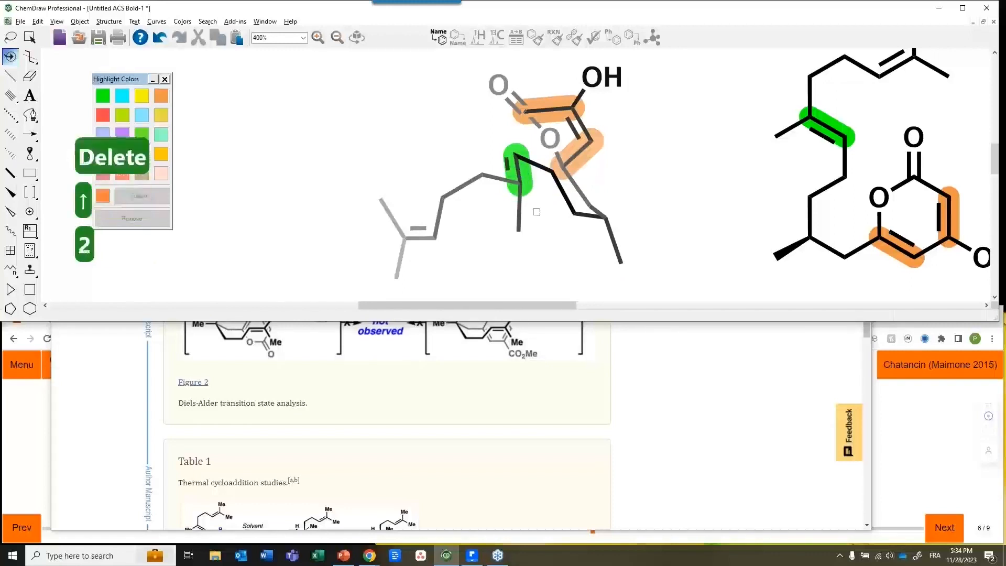
key(Right)
key(Right)
key(Right)
key(Right)
key(Right)
key(Right)
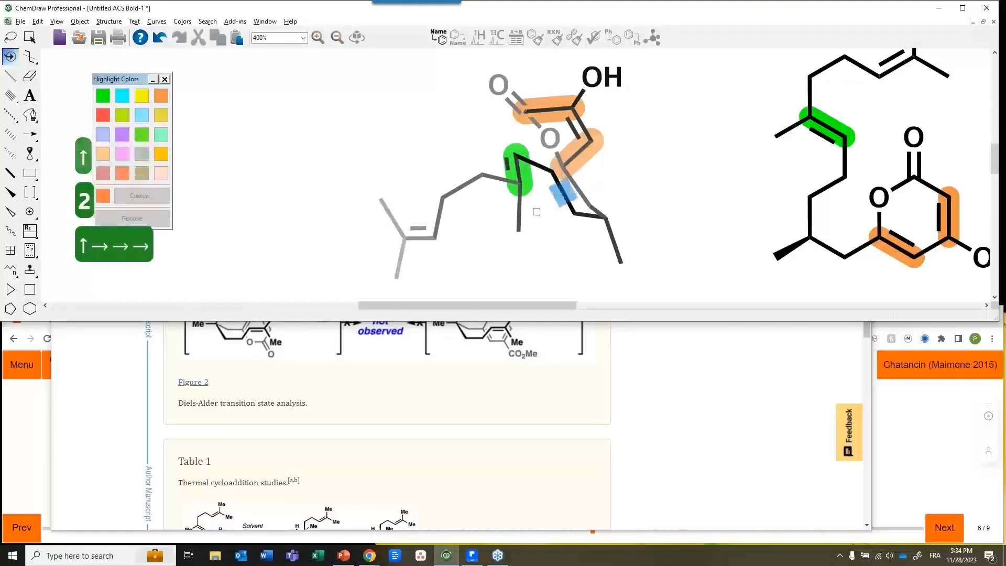
key(Up)
key(Right)
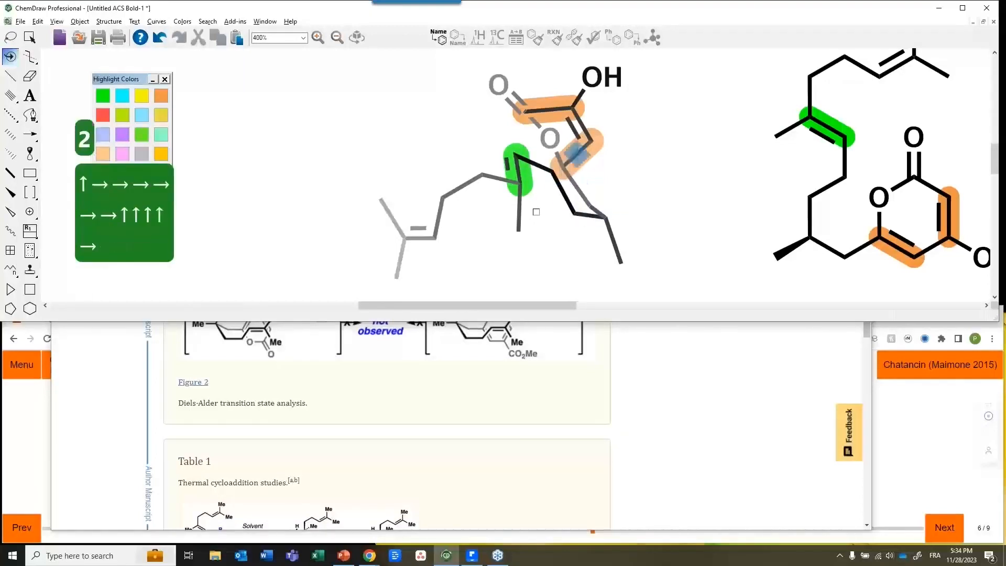
key(Right)
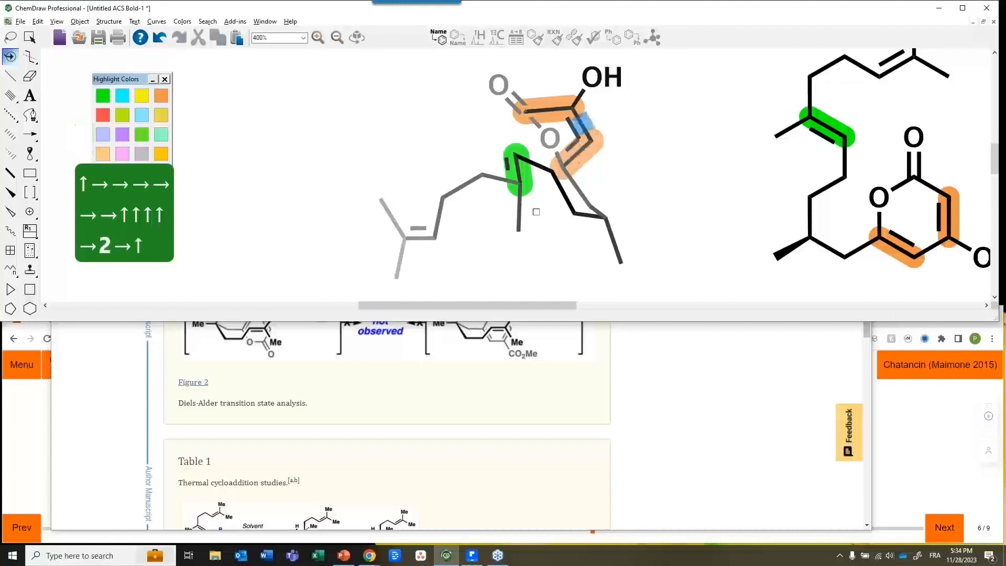
key(Left)
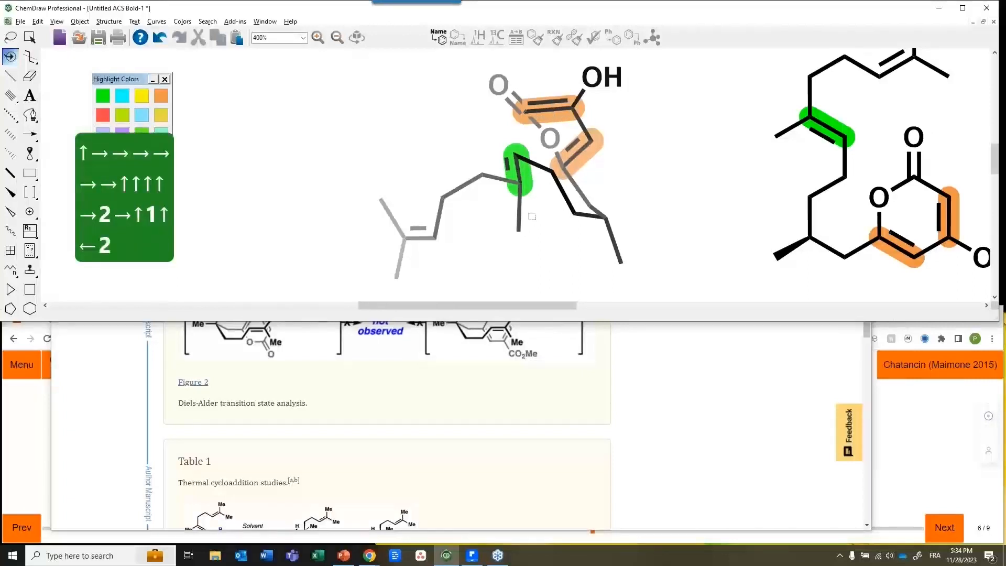
Select the left structure and 3D-rotate it into a new orientation
key(space)
click(10, 57)
drag(513, 167, 561, 69)
drag(535, 146, 543, 50)
drag(538, 171, 471, 121)
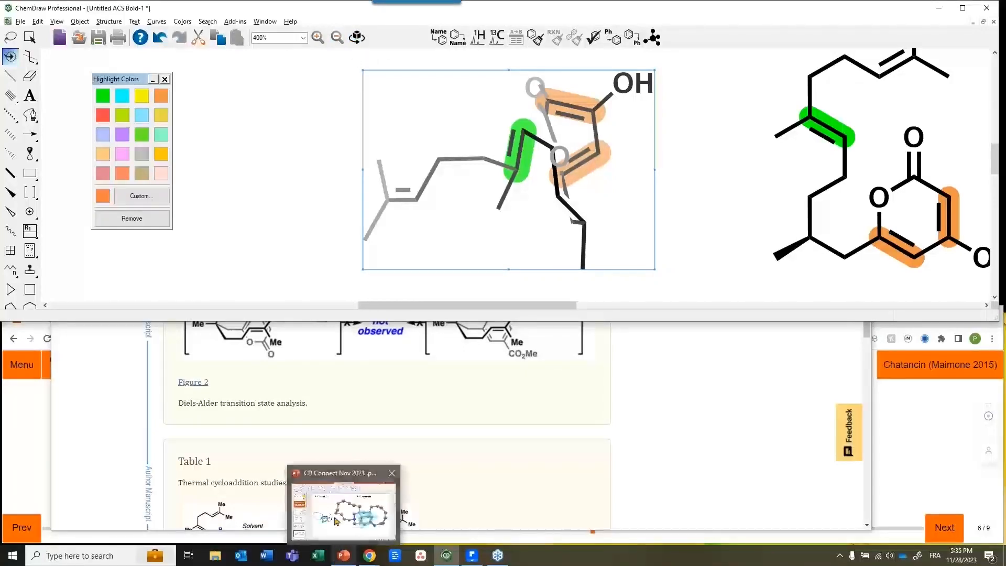
Bring the PowerPoint presentation to the front and maximize its window
click(340, 560)
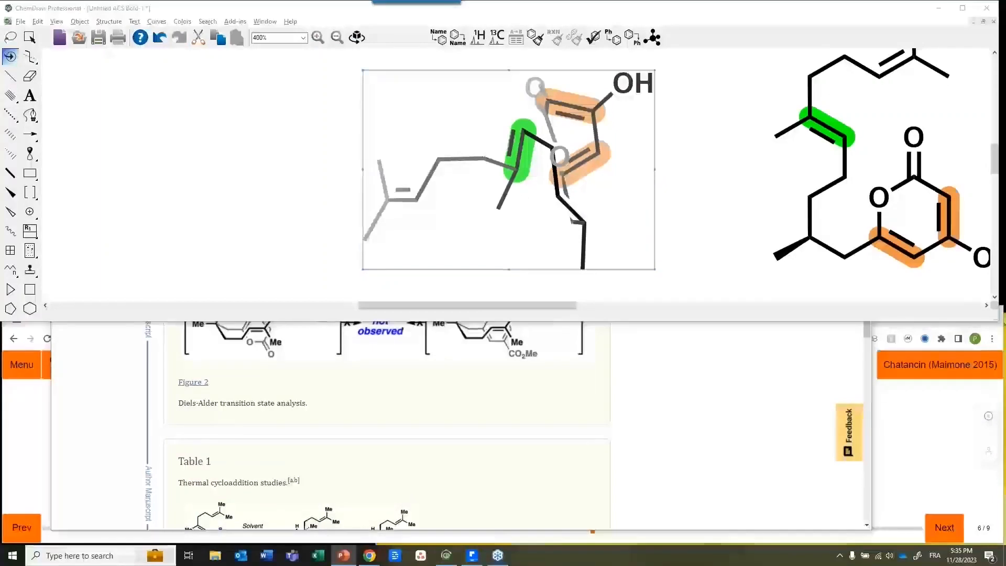
drag(1005, 110, 807, 120)
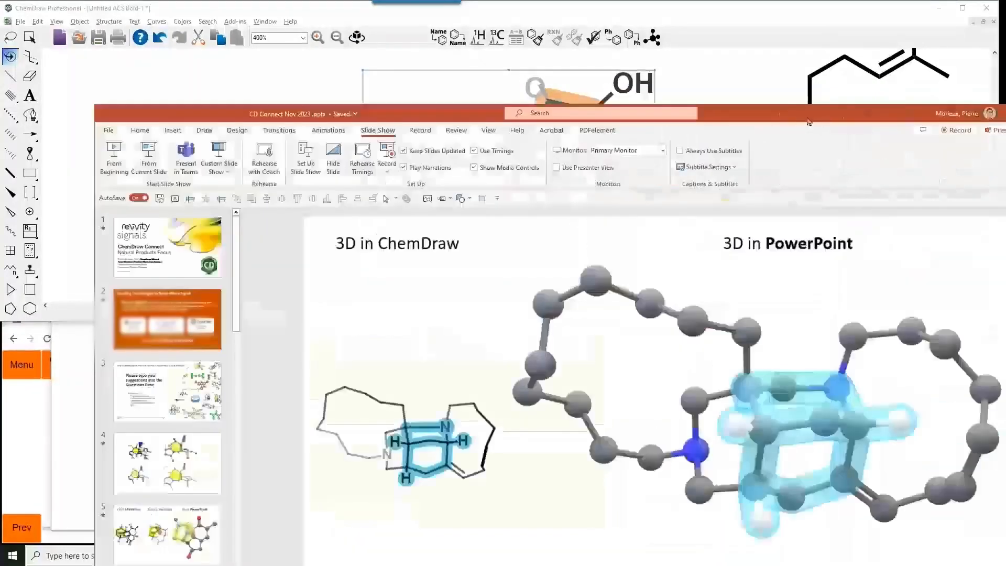
double_click(807, 121)
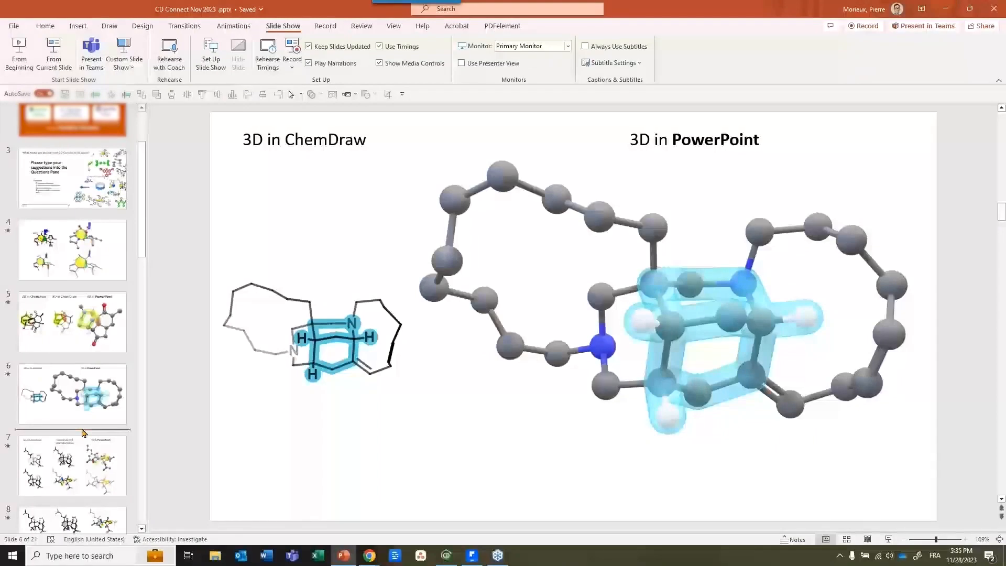
Add a blank slide 7 after slide 6, clearing its placeholders, and paste the molecule as a 3D model
key(ctrl+shift+Return)
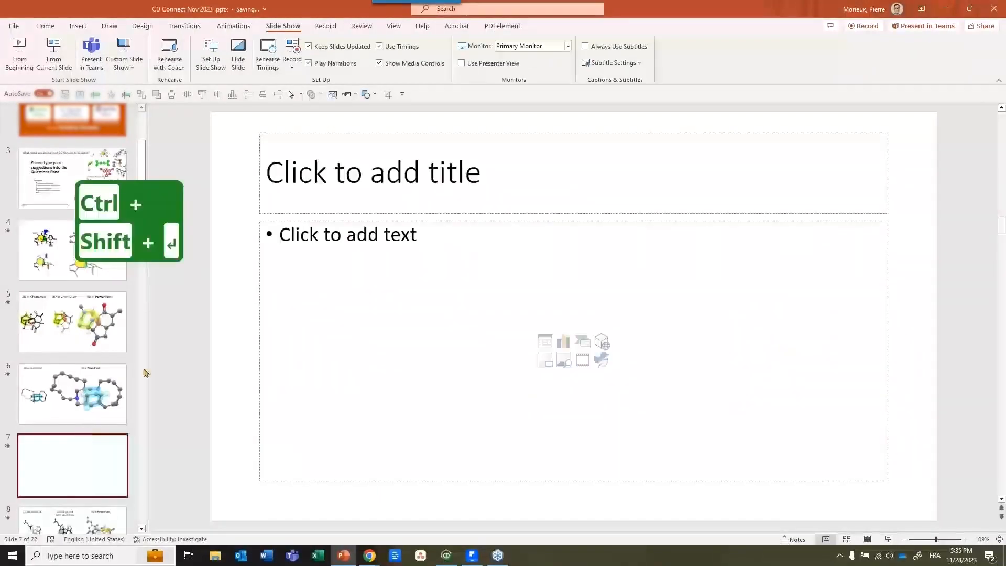
drag(251, 124, 972, 513)
key(Delete)
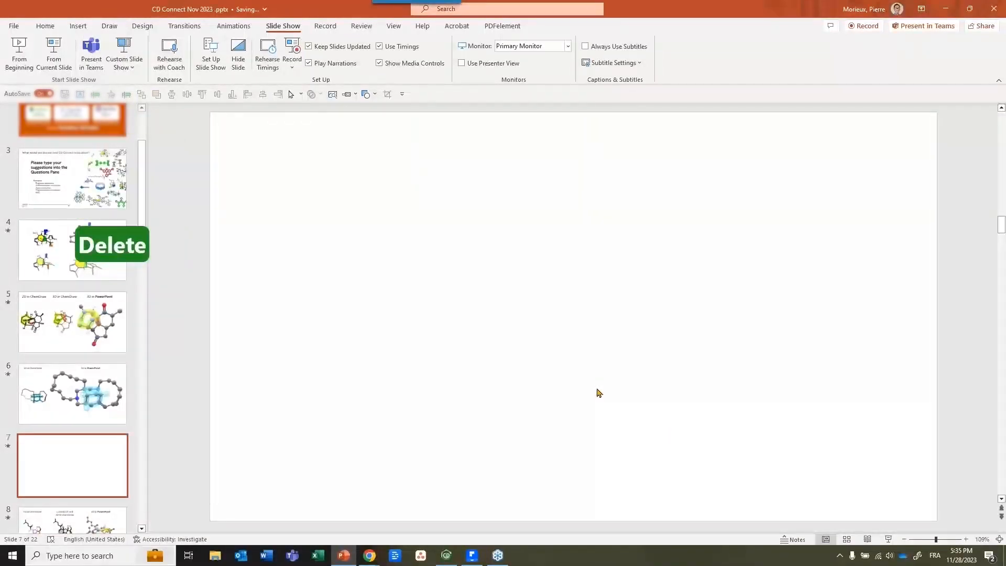
key(ctrl+v)
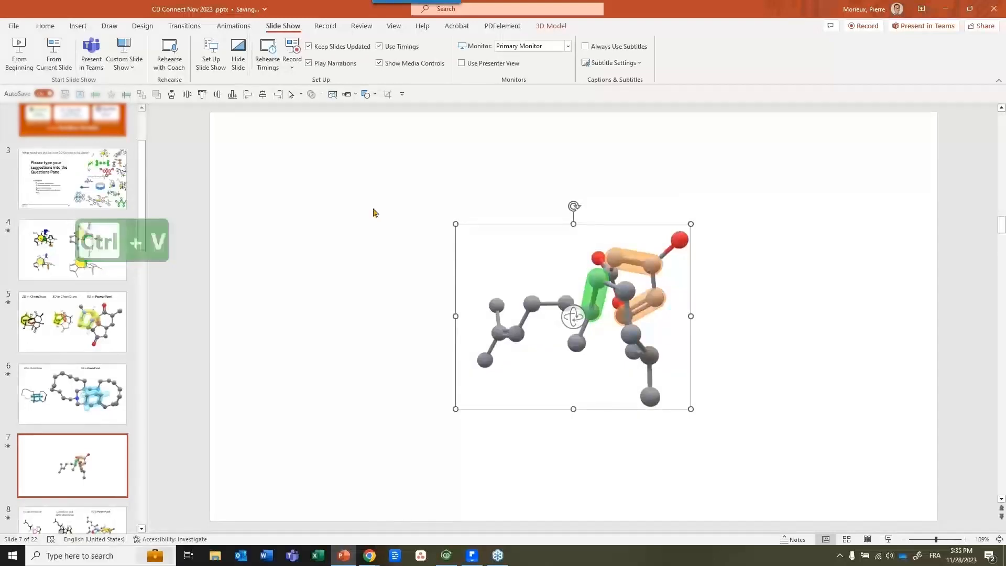
Enlarge the 3D model and rotate it so the prenyl chain extends left and the bridged ring sits right
key(shift+Up)
key(shift+Up)
key(shift+Up)
key(shift+Up)
key(shift+Right)
key(shift+Right)
key(shift+Right)
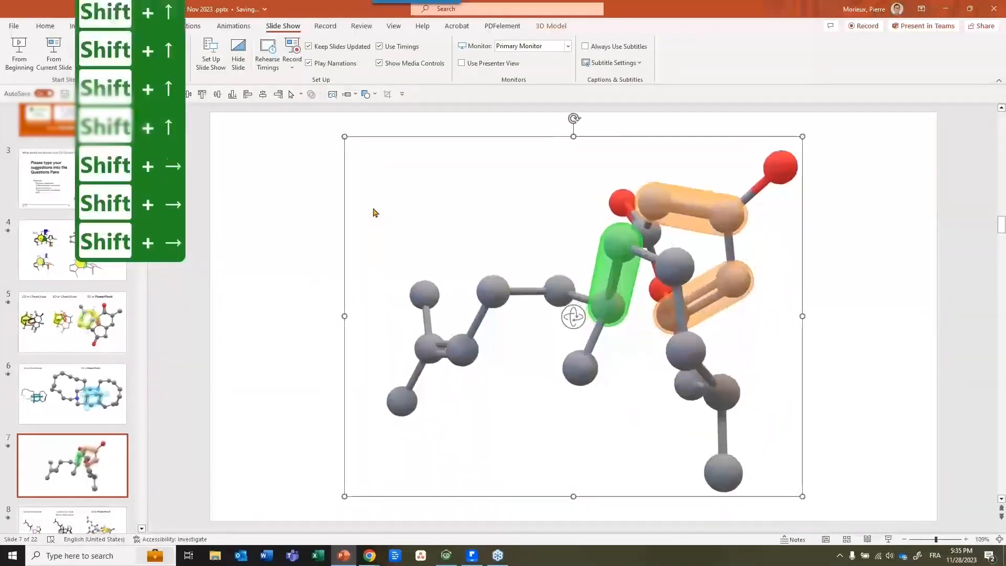
key(shift+Right)
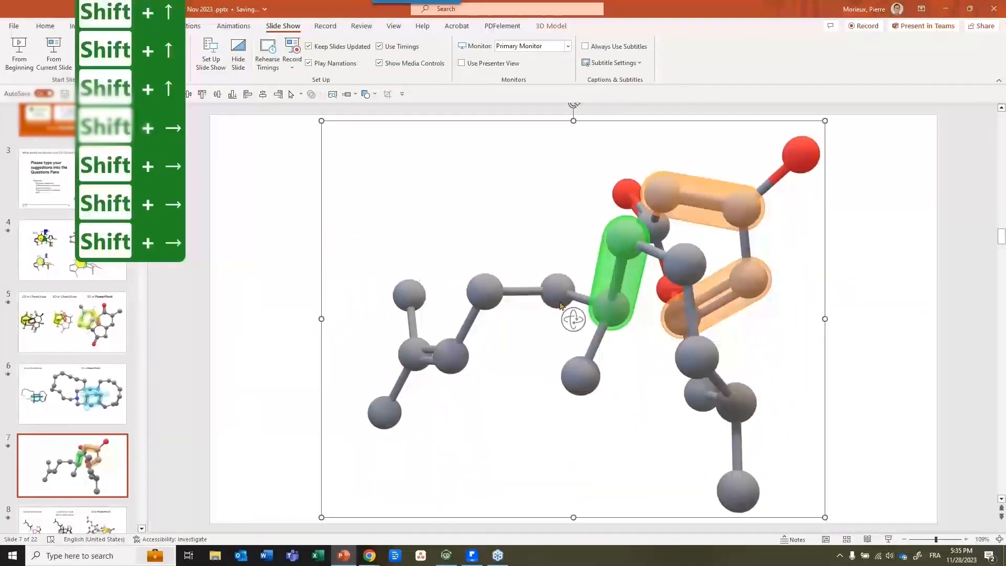
drag(573, 322, 309, 164)
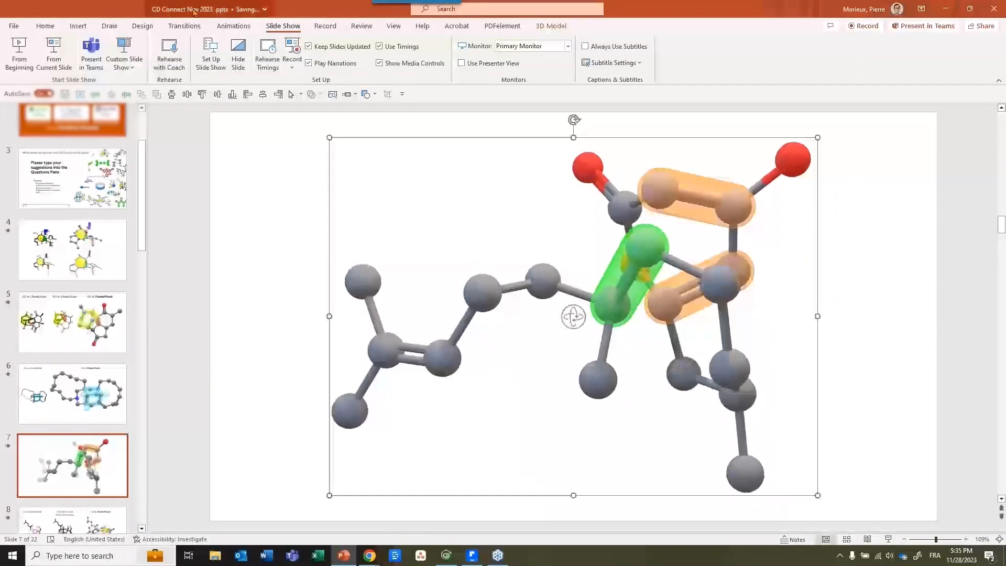
click(233, 26)
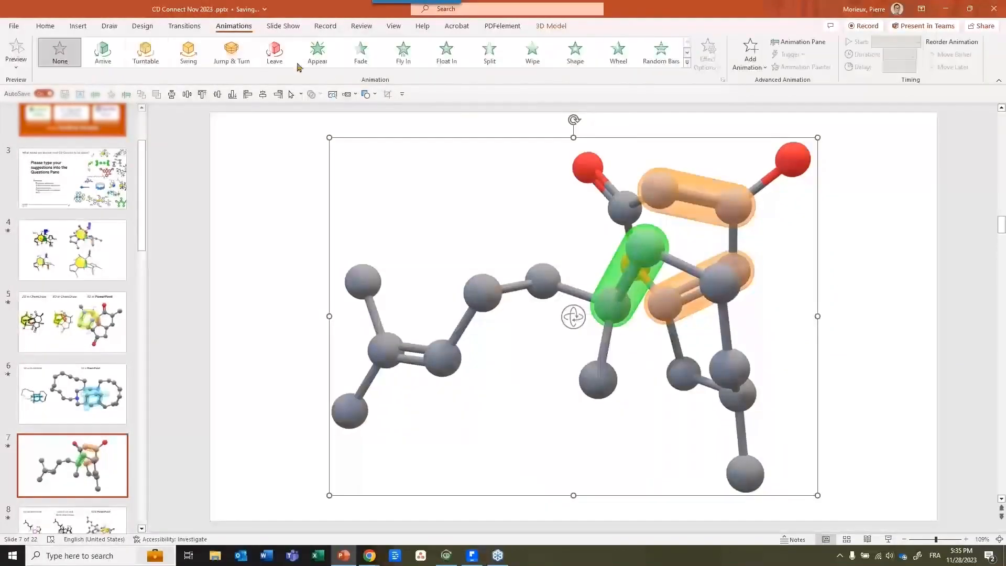
Apply a 20.00-second Turntable animation to the 3D molecule, spinning to the right
click(145, 60)
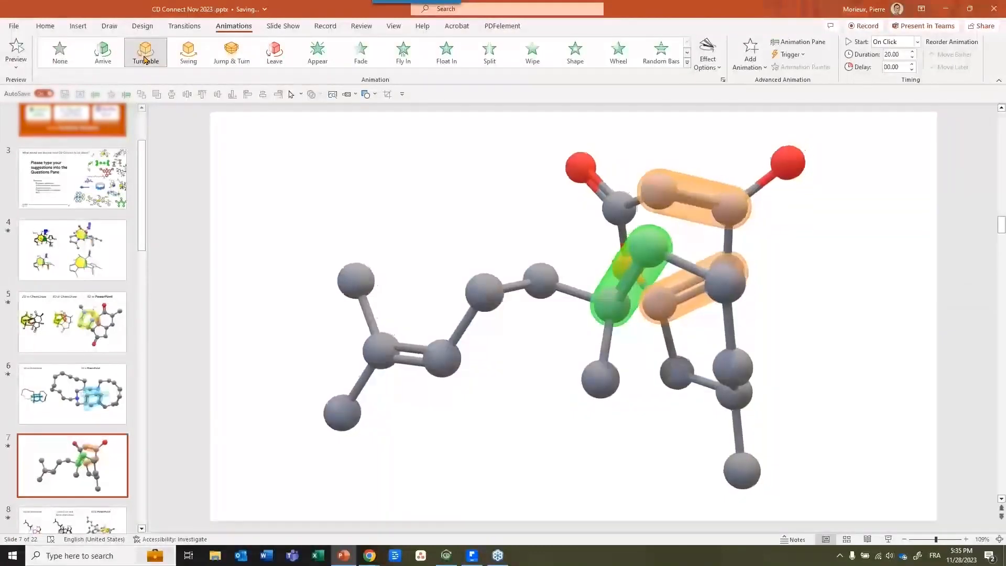
click(716, 68)
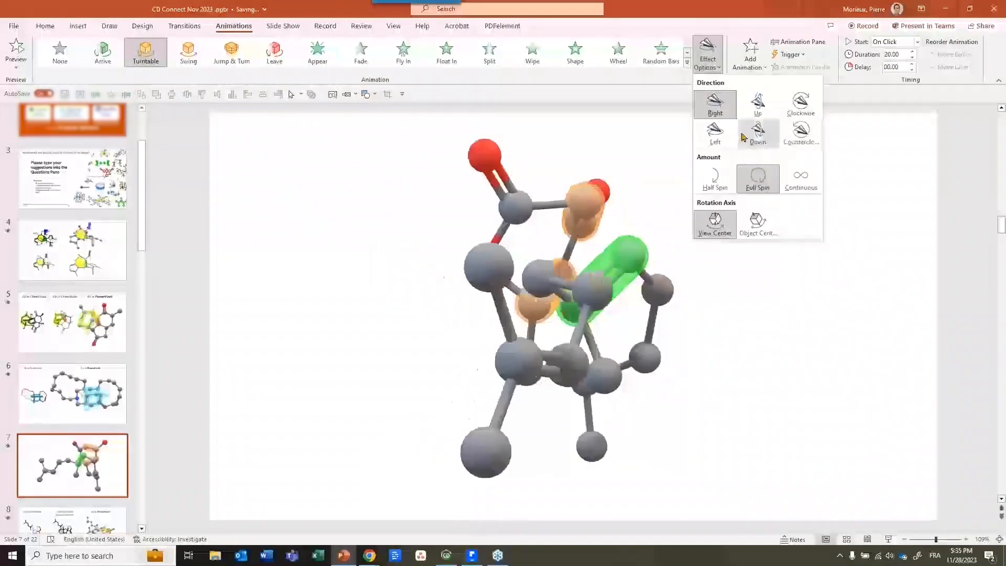
click(716, 111)
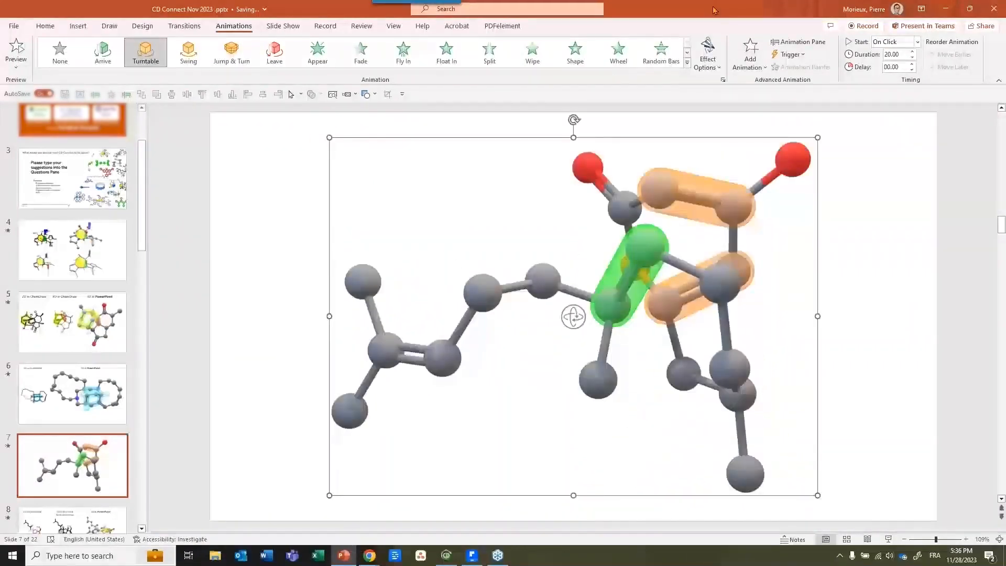
Return to ChemDraw's Chemistry By Design window showing the highlighted macrocycle
mouse_move(451, 562)
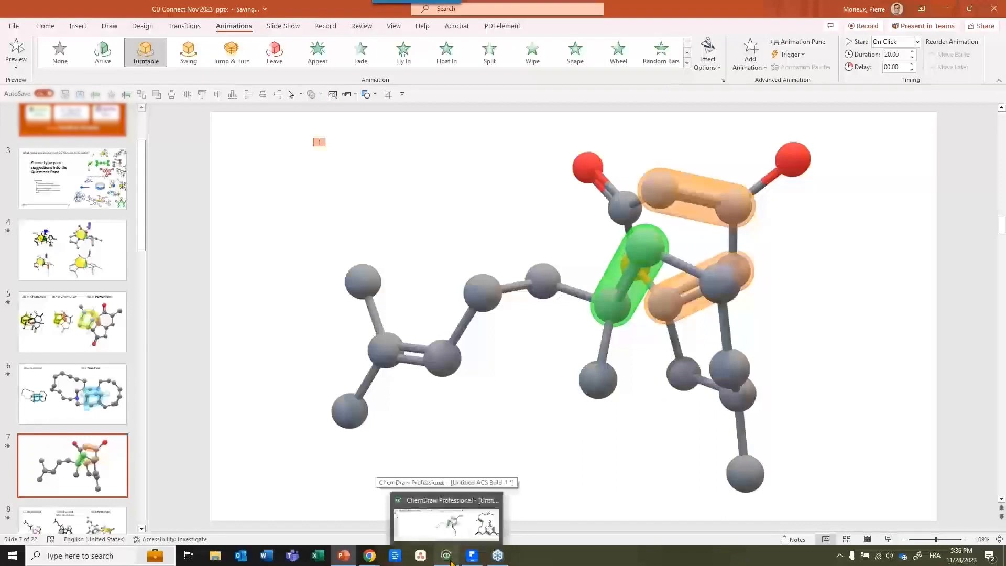
click(451, 563)
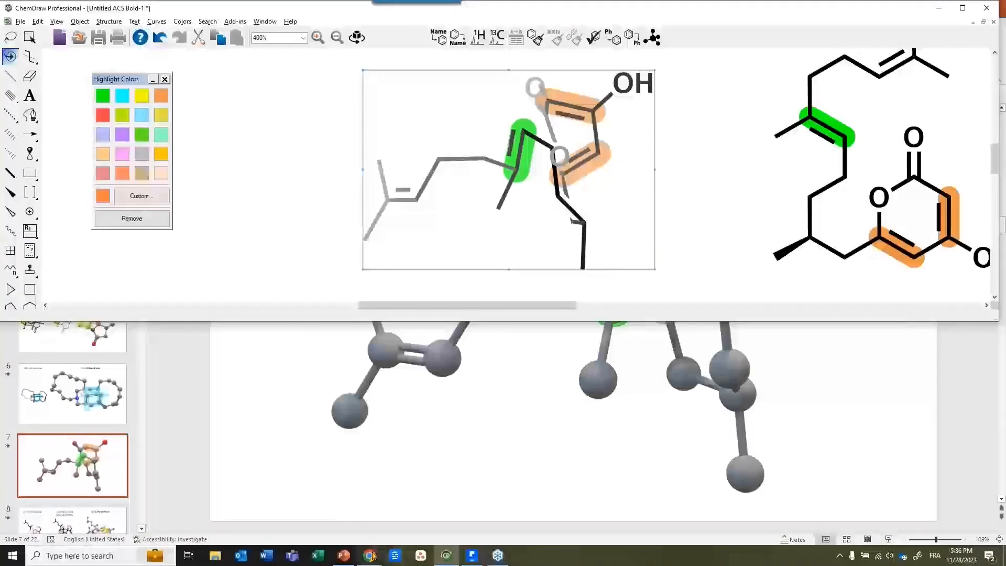
mouse_move(372, 555)
click(422, 505)
click(595, 313)
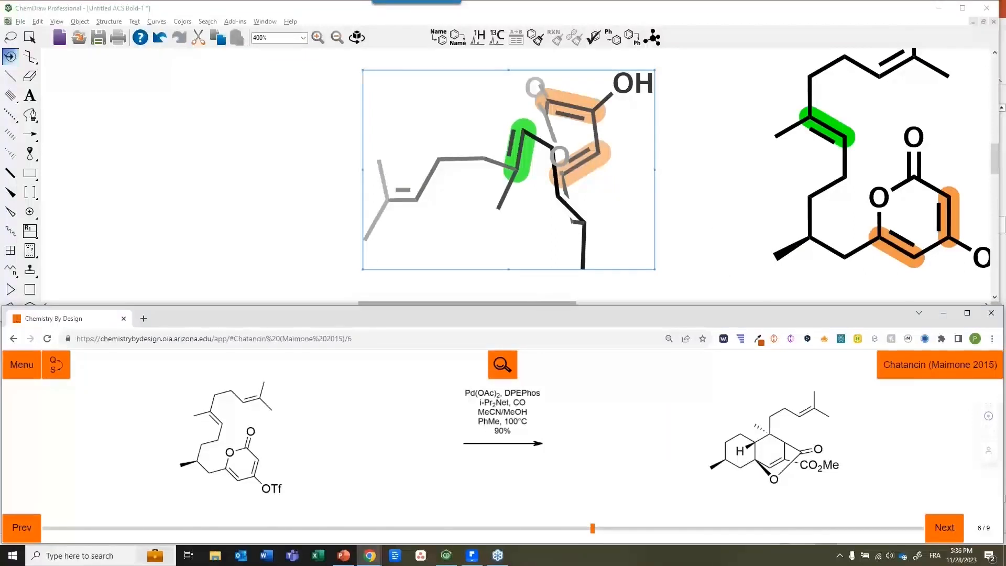
drag(535, 304, 737, 304)
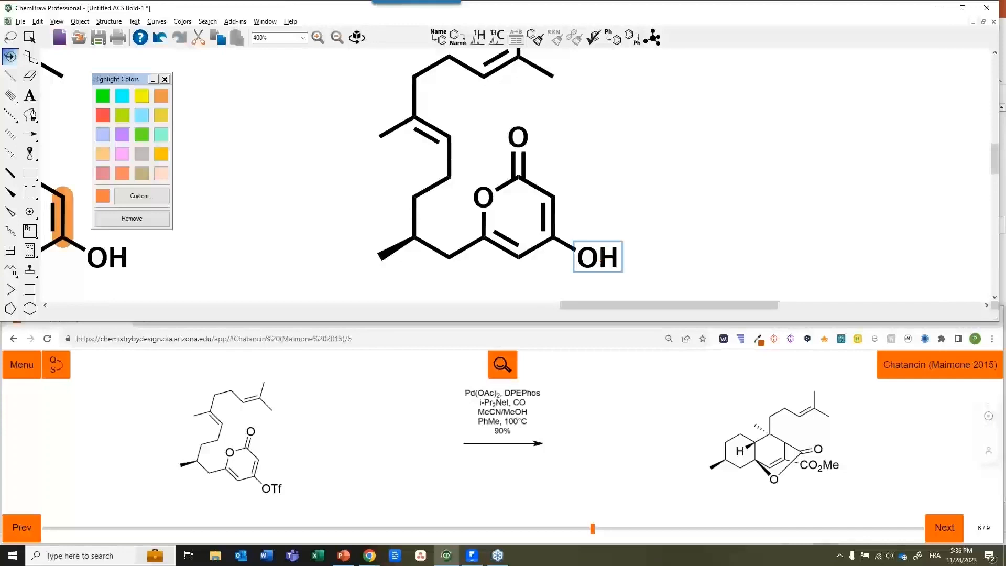
drag(600, 306, 507, 307)
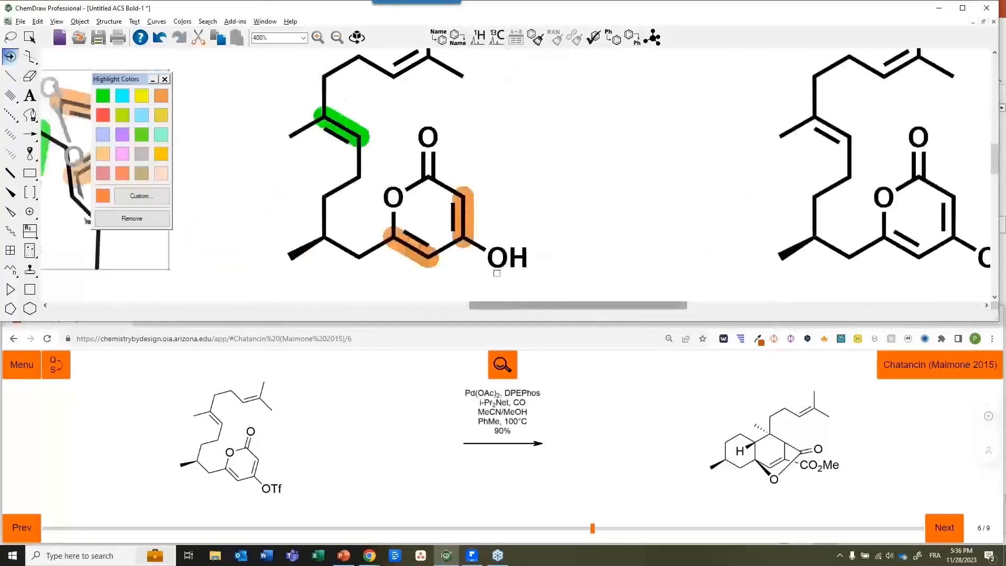
Relabel the pyrone's OH atom as OTf
key(Return)
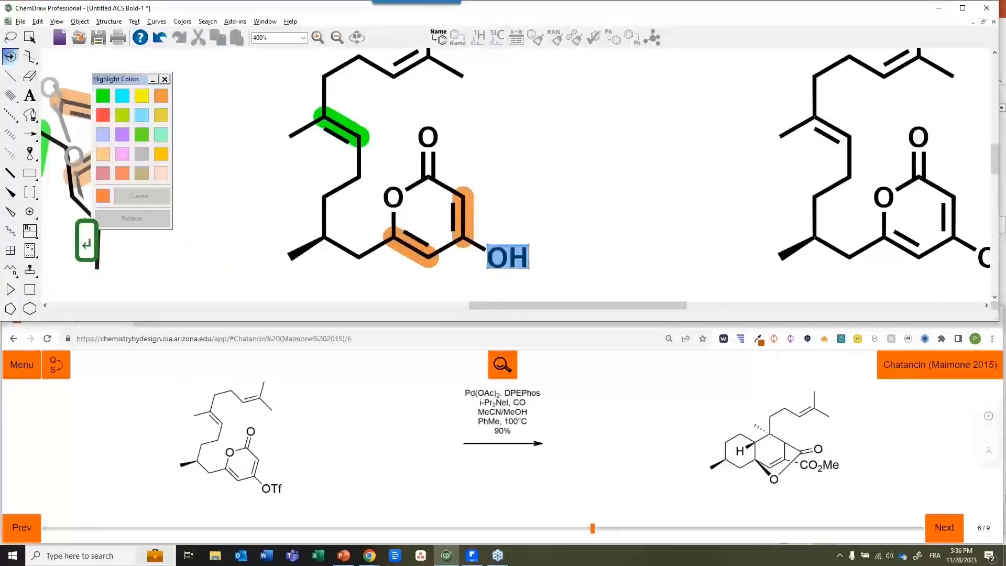
key(Return)
text(OTf)
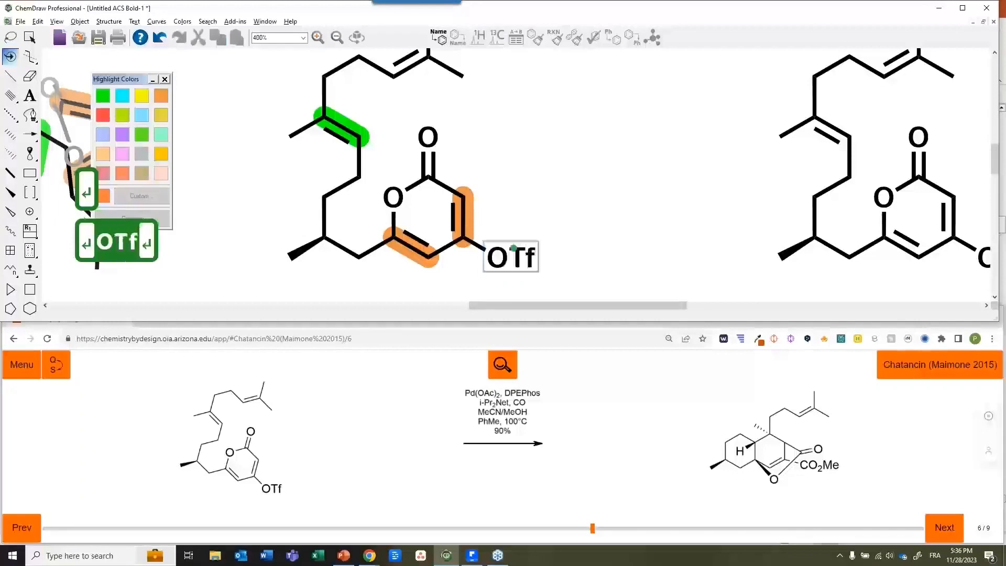
key(Return)
key(space)
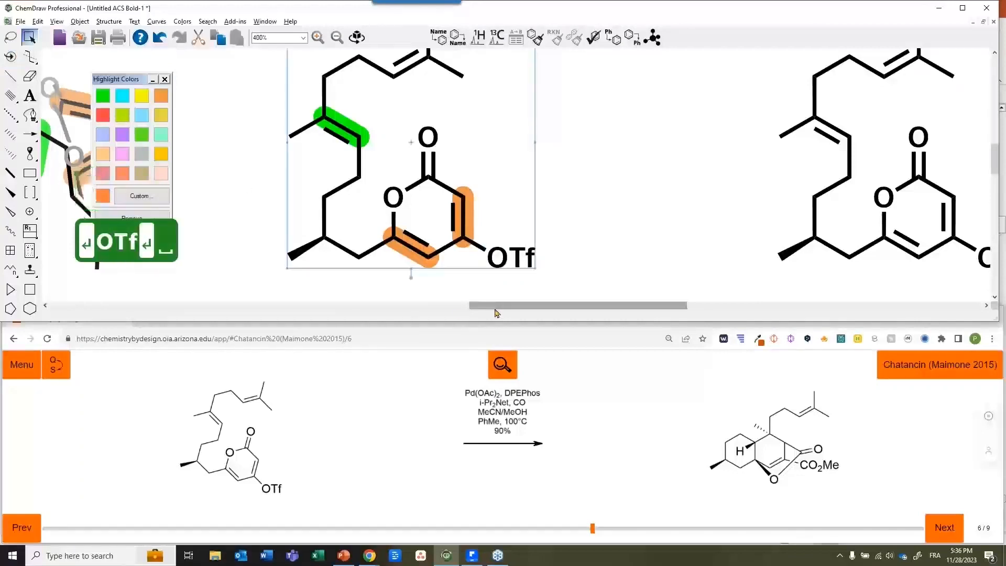
Delete the rotated 3D copy of the structure and remove a stray X label
drag(496, 309, 449, 309)
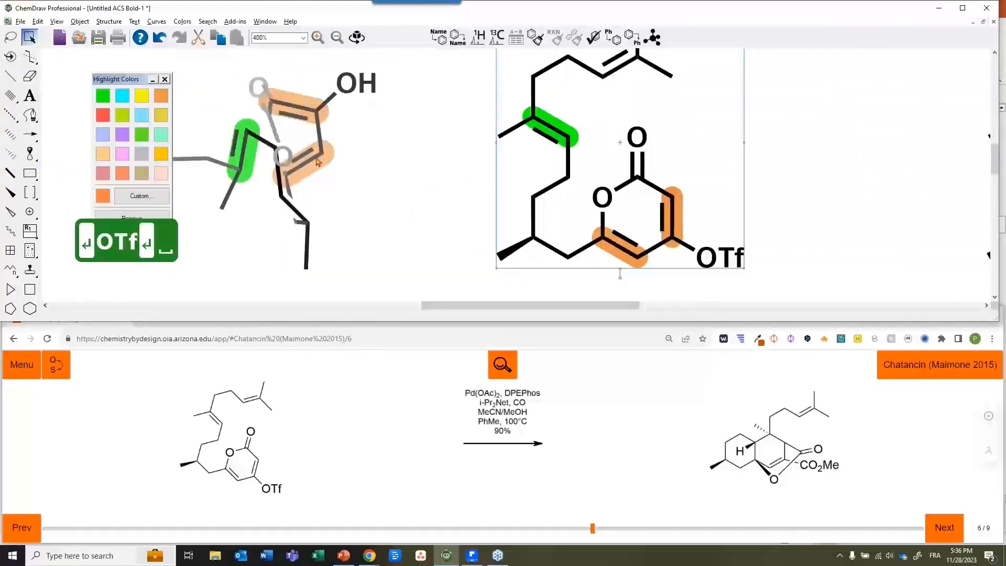
key(Delete)
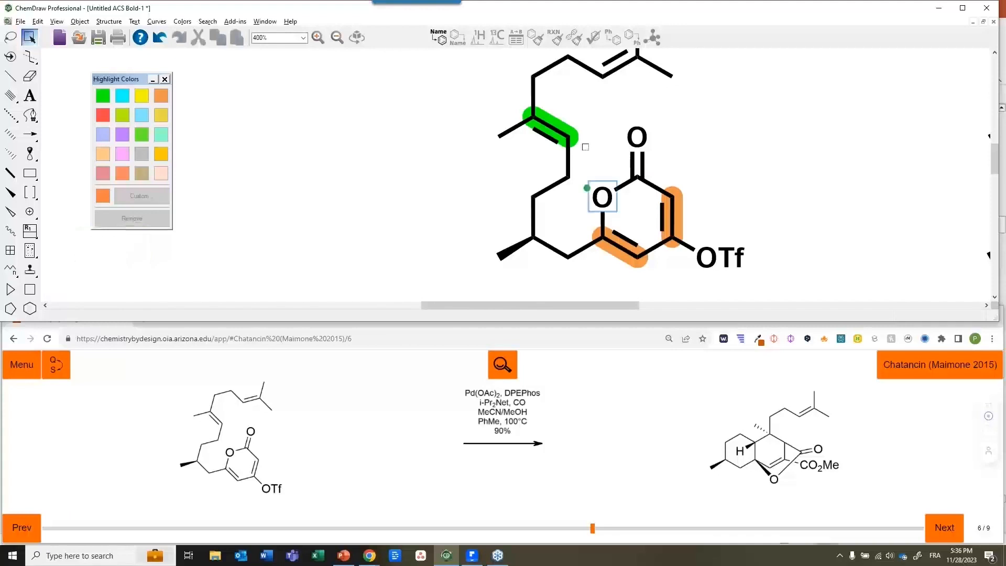
key(x)
key(Delete)
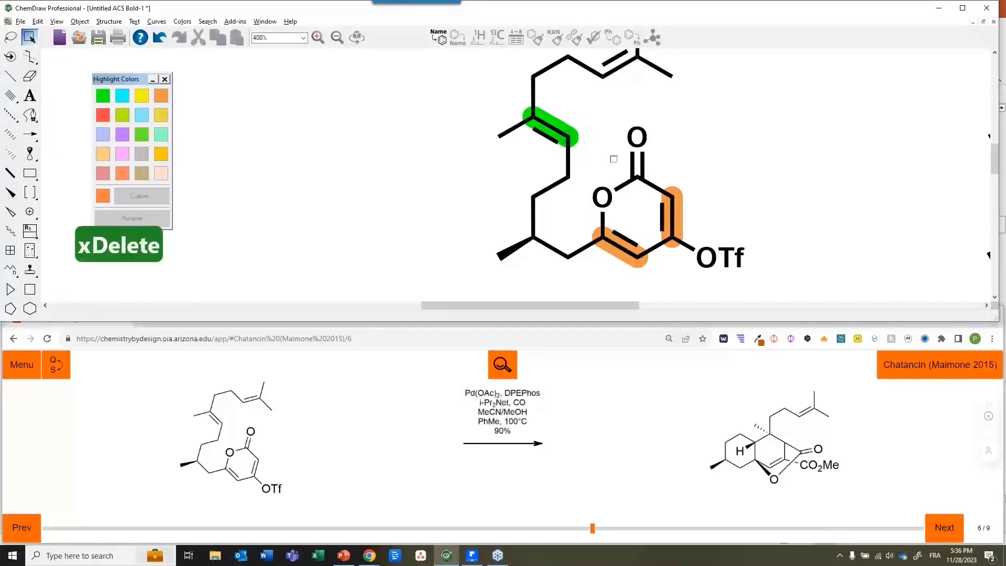